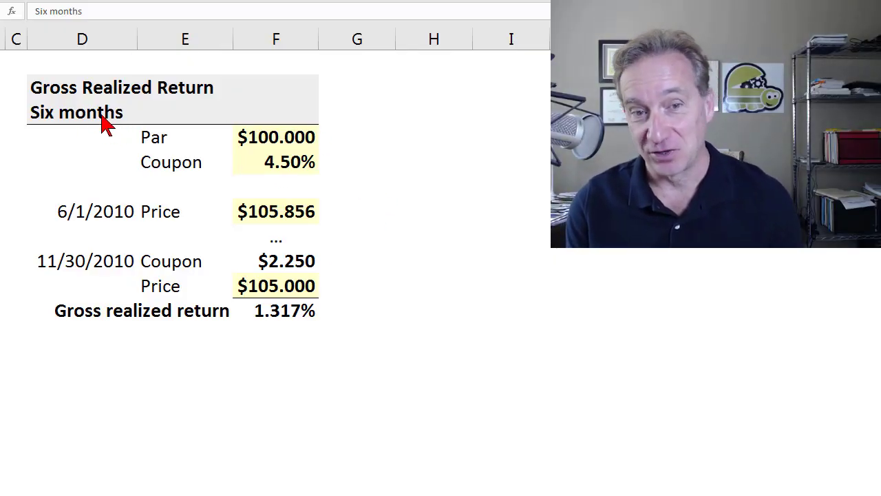
# Append "(HPR)" to the "Gross Realized Return" title above the six-month table.
pyautogui.click(65, 92)
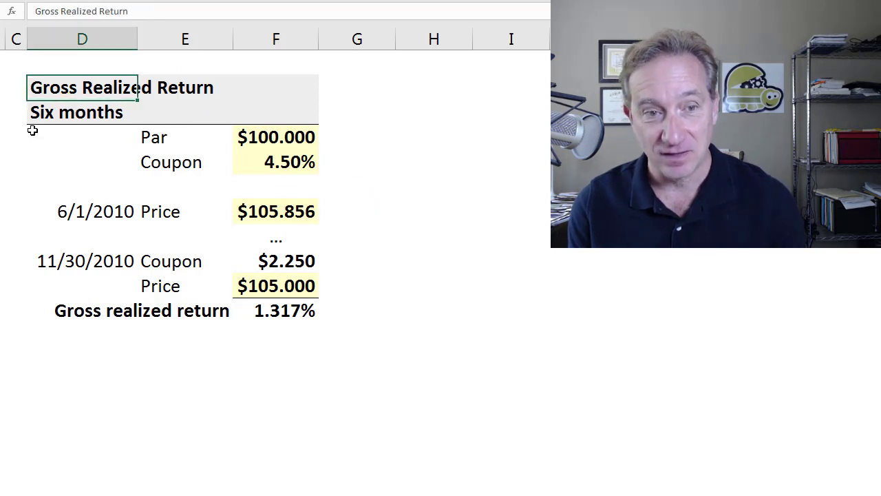
pyautogui.press('F2')
pyautogui.write('(')
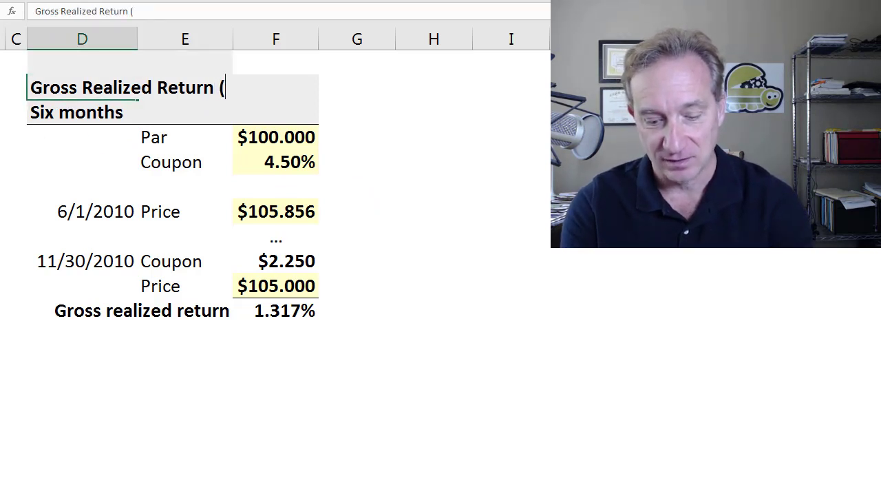
pyautogui.write('HPR)')
pyautogui.press('Return')
pyautogui.press('Up')
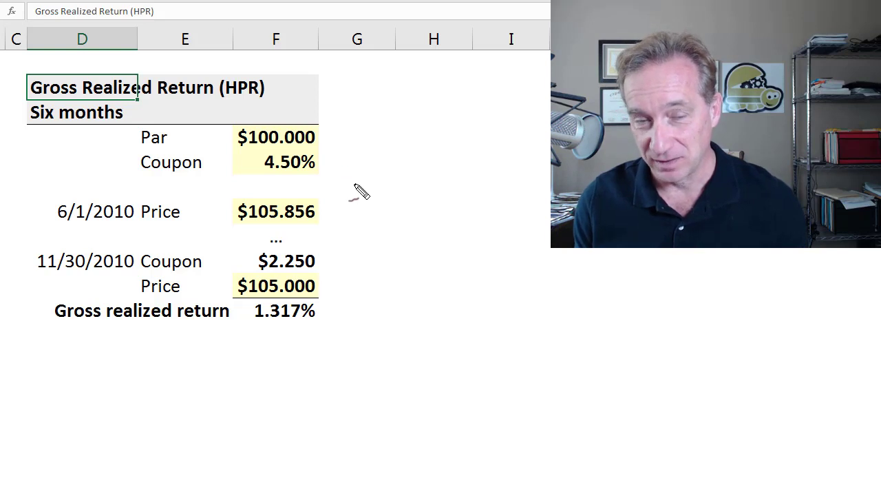
# Handwrite "HPR = PT + C - P0" in red ink on the empty area beside the six-month table.
pyautogui.moveTo(356, 170)
pyautogui.mouseDown()
pyautogui.moveTo(356, 199)
pyautogui.moveTo(399, 173)
pyautogui.moveTo(432, 197)
pyautogui.moveTo(462, 182)
pyautogui.mouseUp()
pyautogui.moveTo(446, 194)
pyautogui.mouseDown()
pyautogui.moveTo(464, 192)
pyautogui.moveTo(492, 170)
pyautogui.moveTo(517, 197)
pyautogui.moveTo(529, 179)
pyautogui.mouseUp()
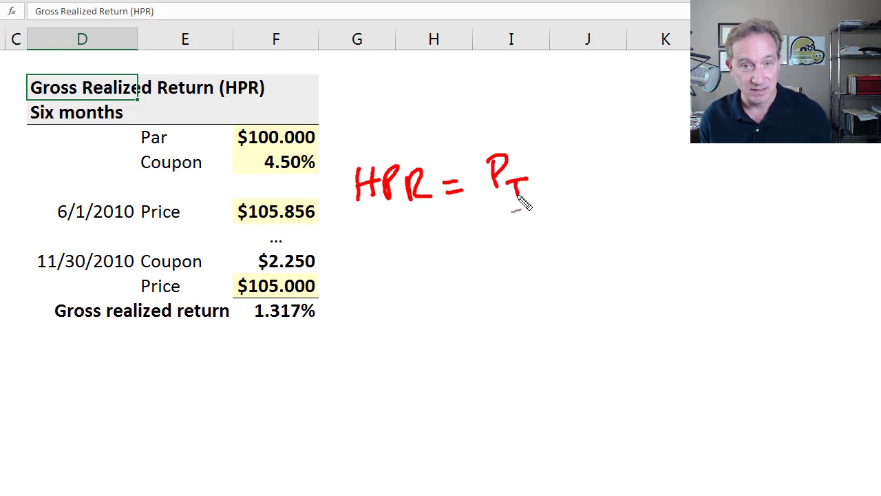
pyautogui.moveTo(549, 161)
pyautogui.mouseDown()
pyautogui.moveTo(548, 181)
pyautogui.moveTo(559, 170)
pyautogui.mouseUp()
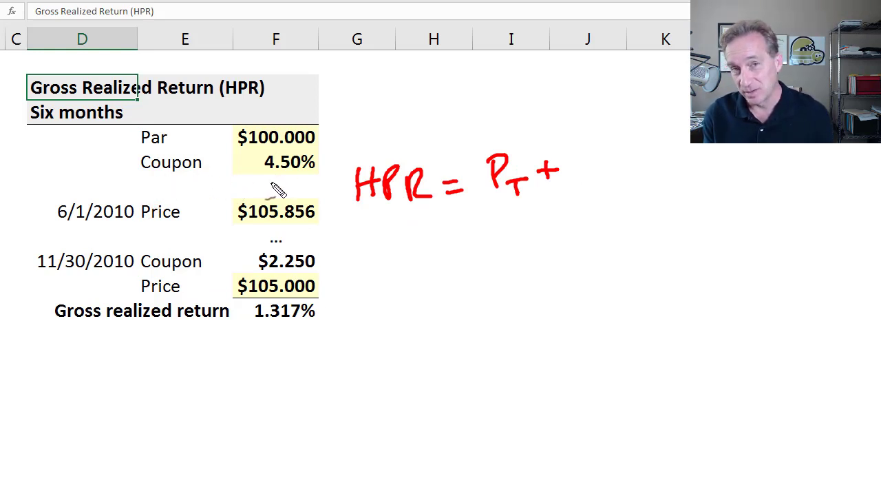
pyautogui.moveTo(585, 163); pyautogui.dragTo(596, 184)
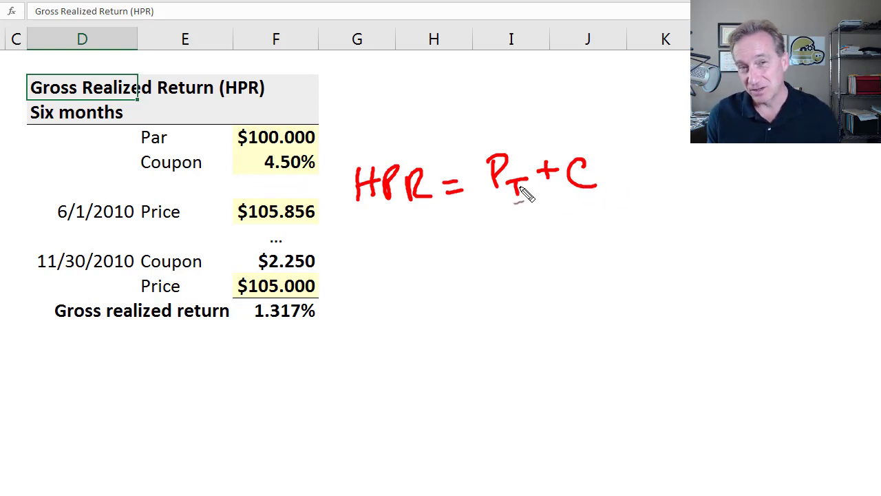
pyautogui.moveTo(607, 175); pyautogui.dragTo(639, 195)
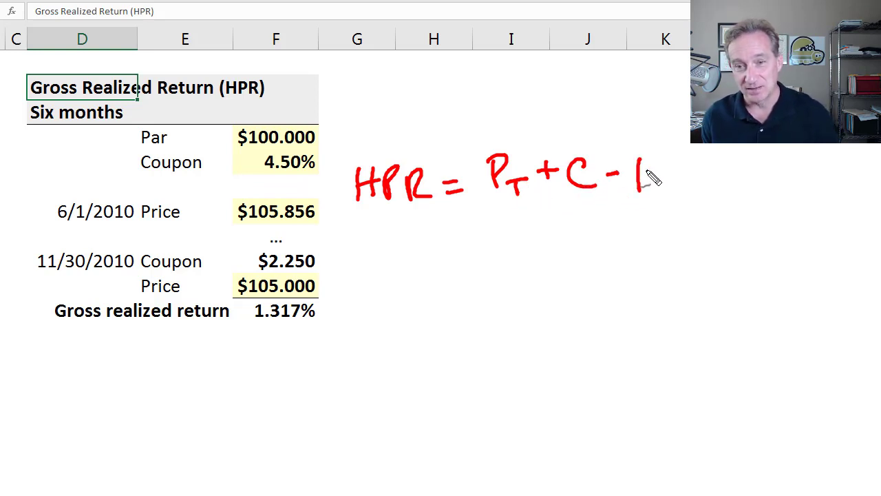
pyautogui.moveTo(637, 159)
pyautogui.mouseDown()
pyautogui.moveTo(639, 177)
pyautogui.moveTo(661, 197)
pyautogui.mouseUp()
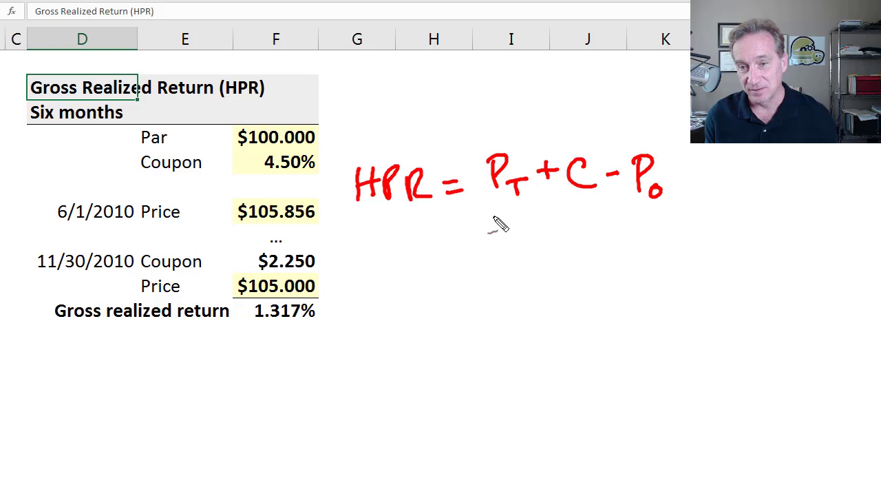
# Draw a fraction bar under the handwritten numerator with P0 as the denominator, and erase all the ink.
pyautogui.moveTo(492, 216); pyautogui.dragTo(659, 221)
pyautogui.moveTo(575, 235)
pyautogui.mouseDown()
pyautogui.moveTo(573, 261)
pyautogui.moveTo(570, 254)
pyautogui.mouseUp()
pyautogui.moveTo(585, 259); pyautogui.dragTo(587, 260)
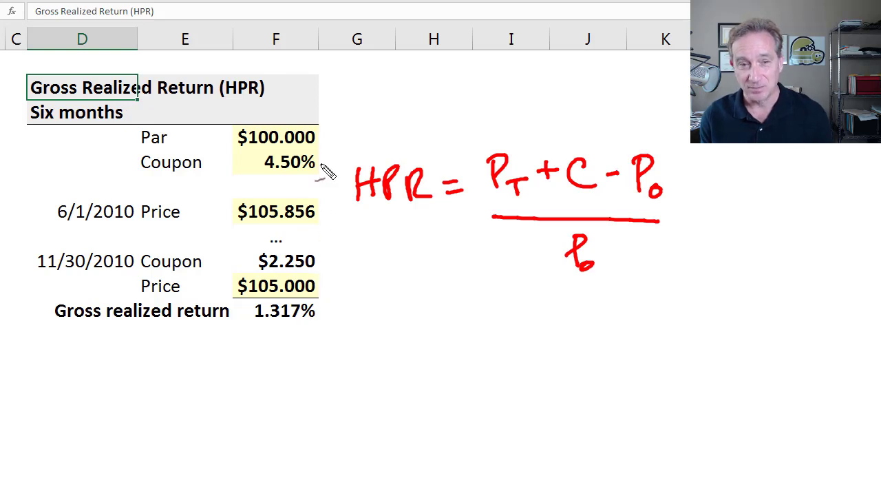
pyautogui.moveTo(297, 147); pyautogui.dragTo(309, 138)
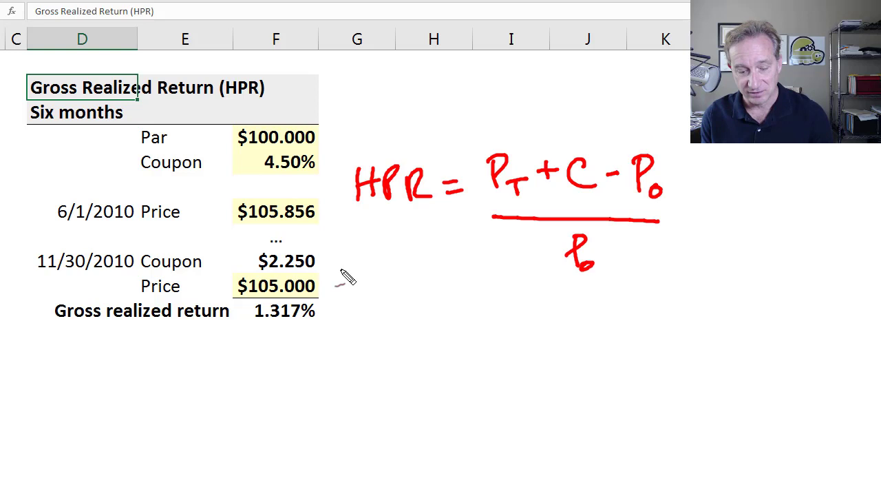
pyautogui.press('Escape')
# Re-enter the six-month gross realized return in F11 as =(F10+F9-F7)/F7.
pyautogui.click(292, 308)
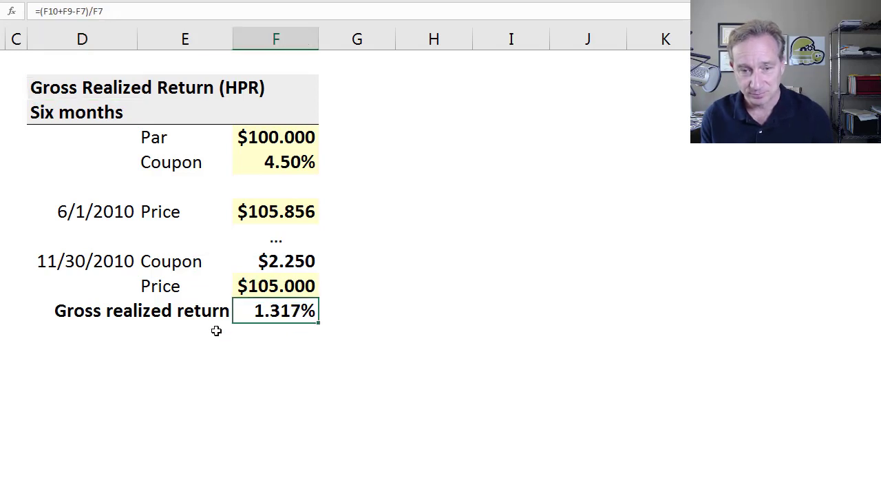
pyautogui.write('=(')
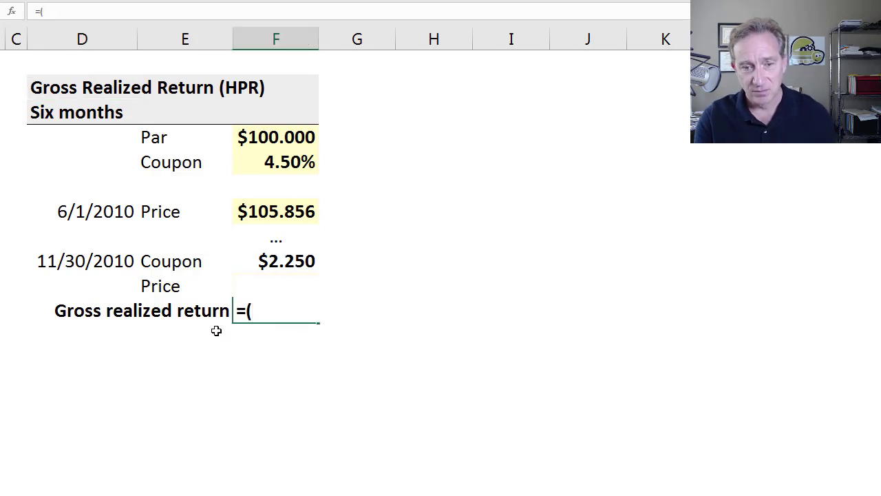
pyautogui.press('Up')
pyautogui.write('+')
pyautogui.press('Up')
pyautogui.press('Up')
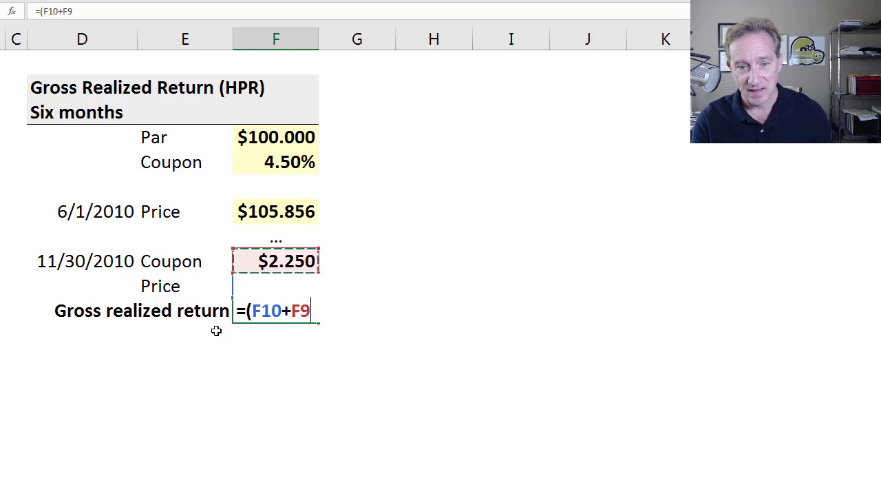
pyautogui.write('-')
pyautogui.press('Up')
pyautogui.press('Up')
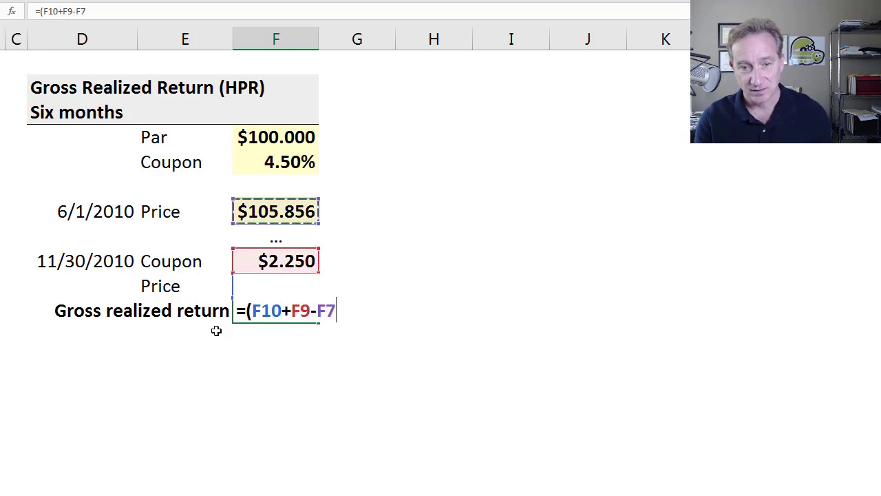
pyautogui.write(')/')
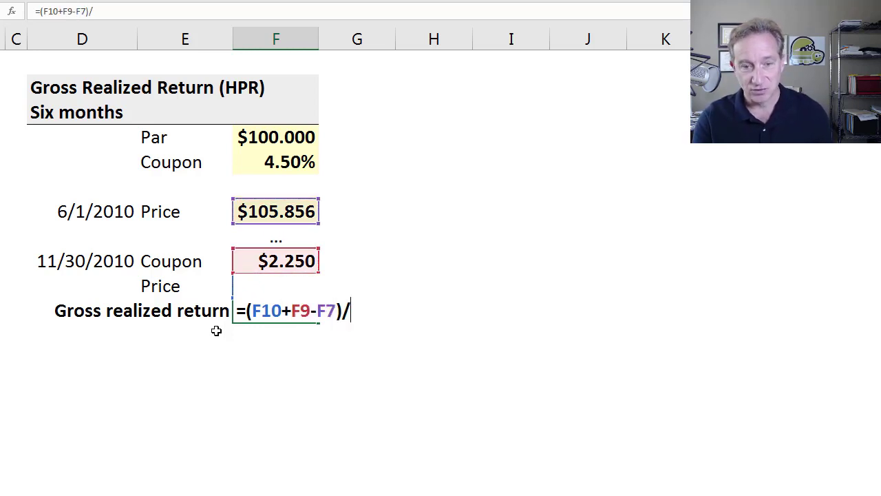
pyautogui.press('Up')
pyautogui.press('Up')
pyautogui.press('Up')
pyautogui.press('Up')
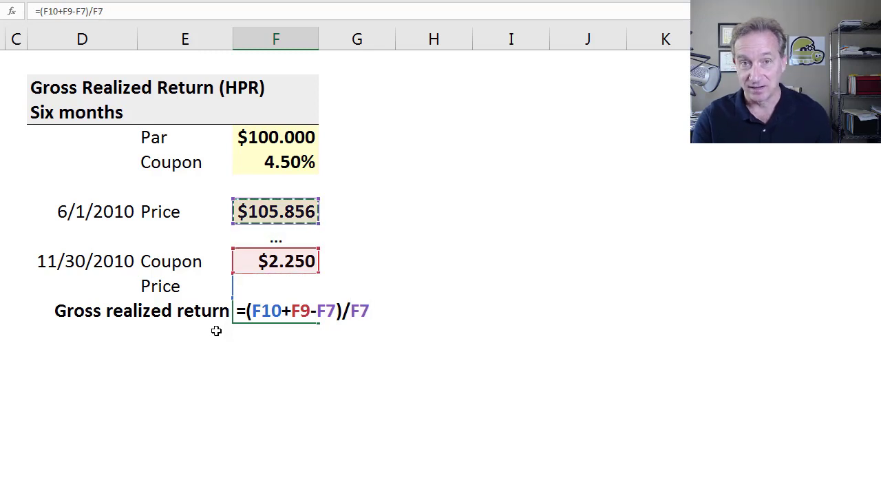
pyautogui.hotkey('ctrl', 'Return')
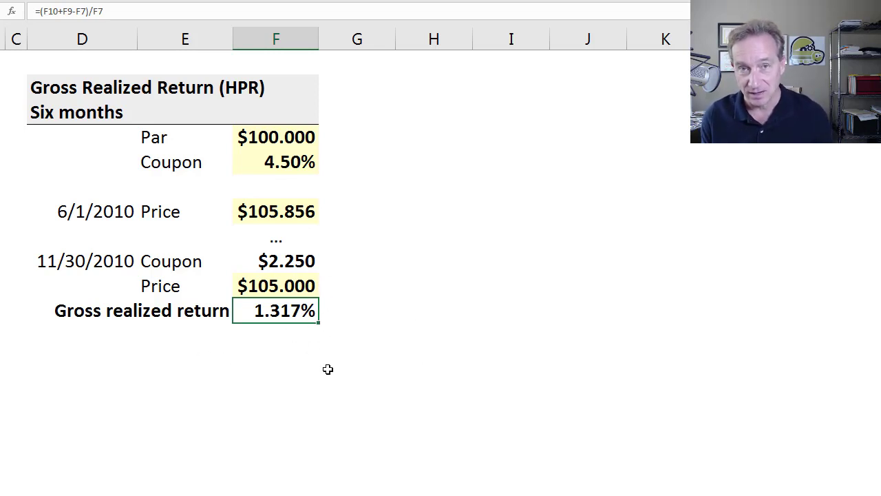
# Annualize the six-month return in G11 with =(1+F11)^2-1 in bold, and clear that cell.
pyautogui.click(351, 310)
pyautogui.write('=(')
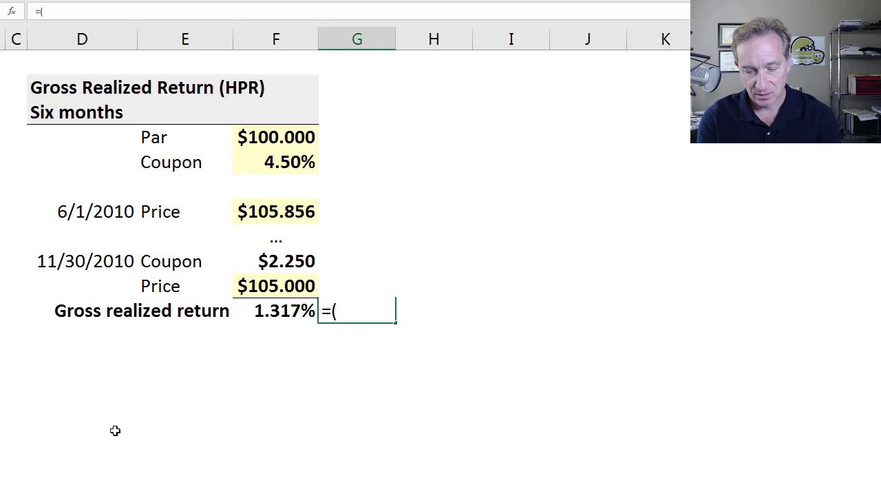
pyautogui.write('1+')
pyautogui.press('Left')
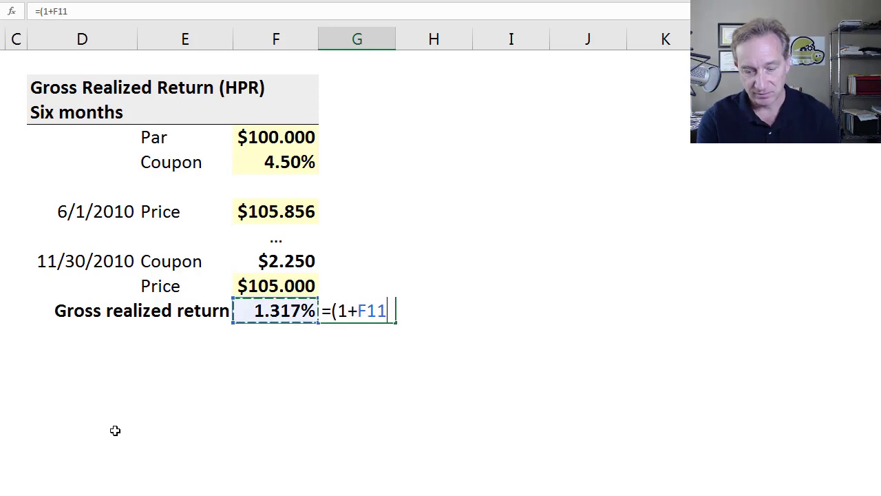
pyautogui.write(')^2')
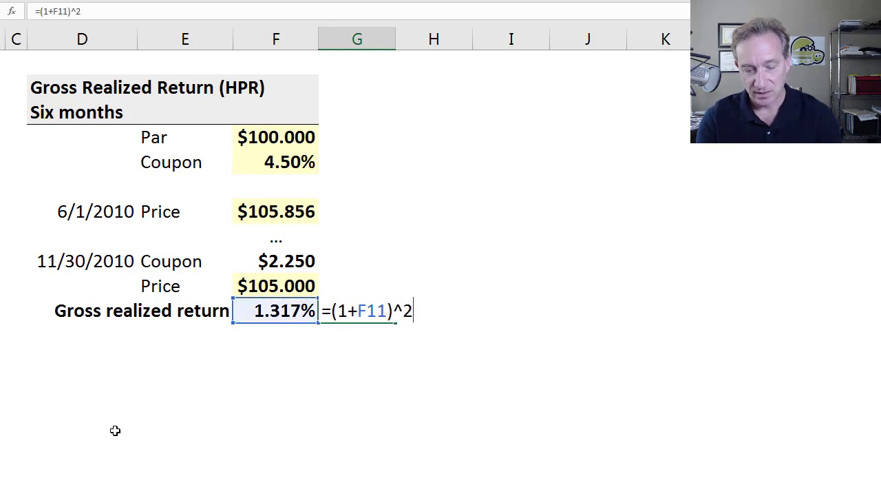
pyautogui.write('-1')
pyautogui.press('Return')
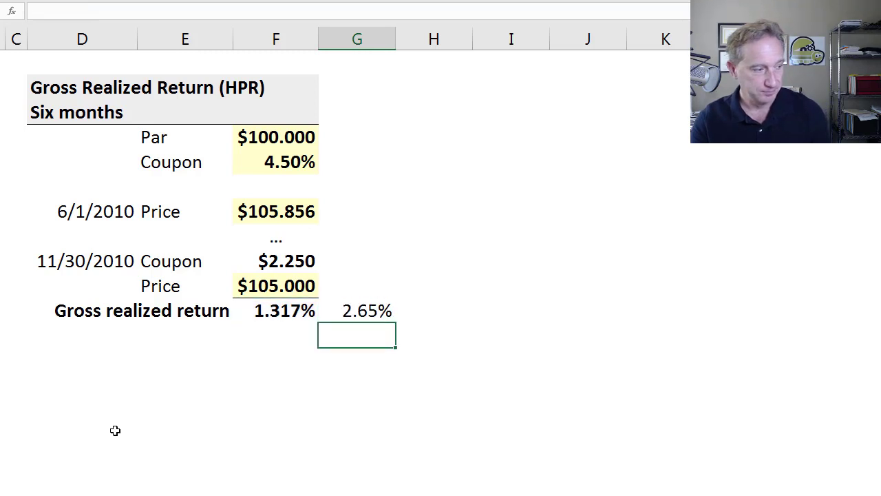
pyautogui.press('Up')
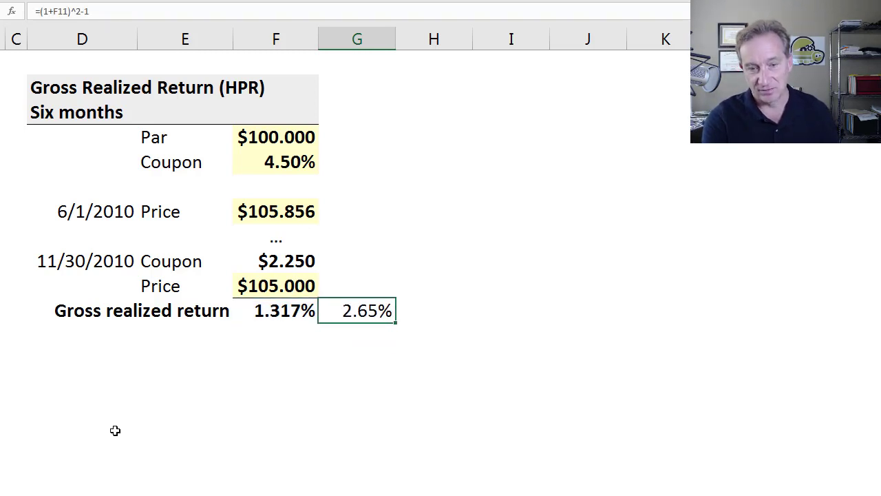
pyautogui.hotkey('ctrl', 'b')
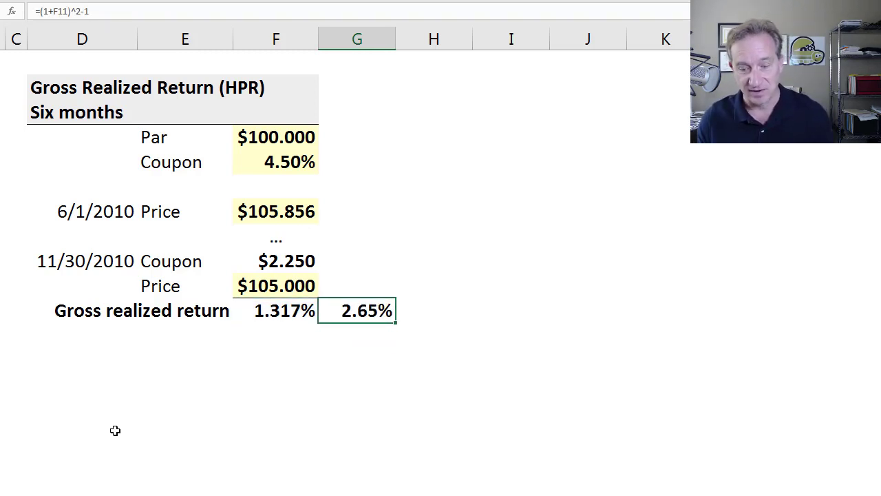
pyautogui.press('Delete')
# Switch to the worksheet for the one-year return with reinvested coupon and examine the 11/30/2010 and 5/31/2011 coupon formulas.
pyautogui.hotkey('ctrl', 'pagedown')
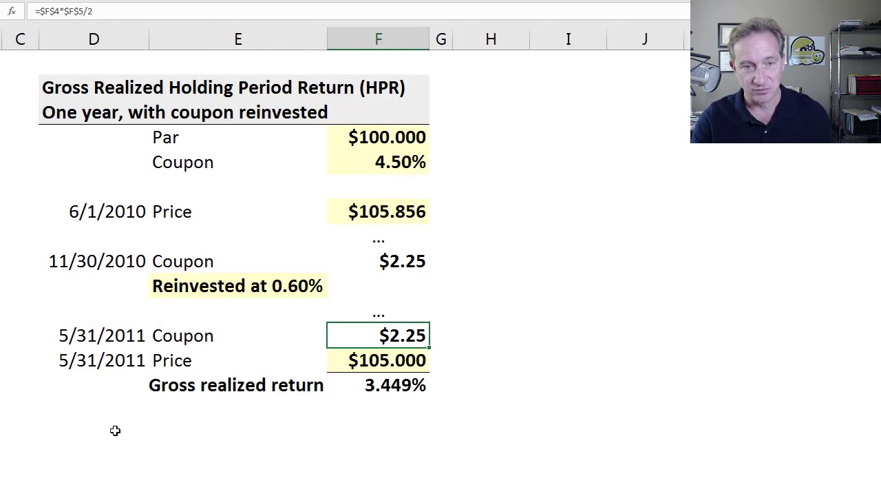
pyautogui.click(390, 265)
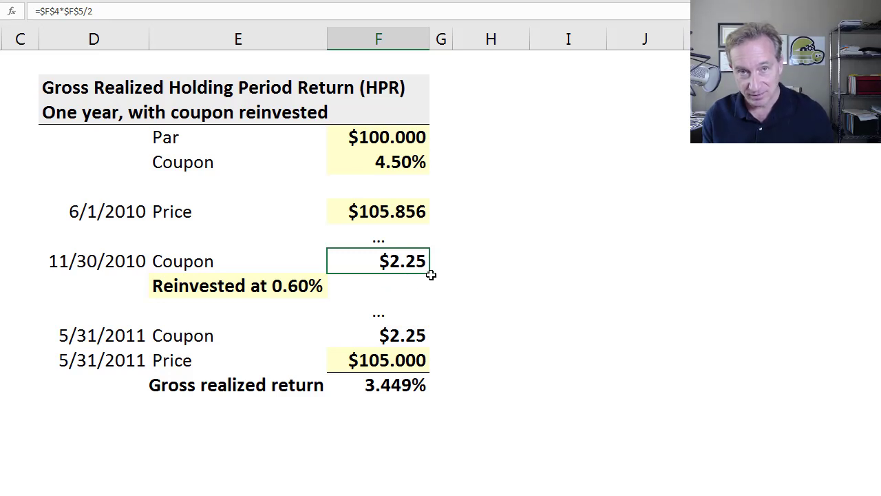
pyautogui.click(402, 336)
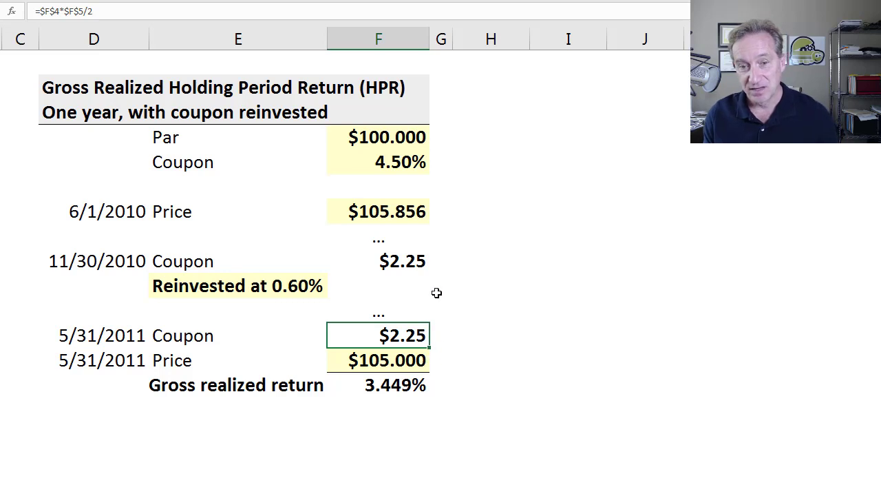
pyautogui.click(419, 264)
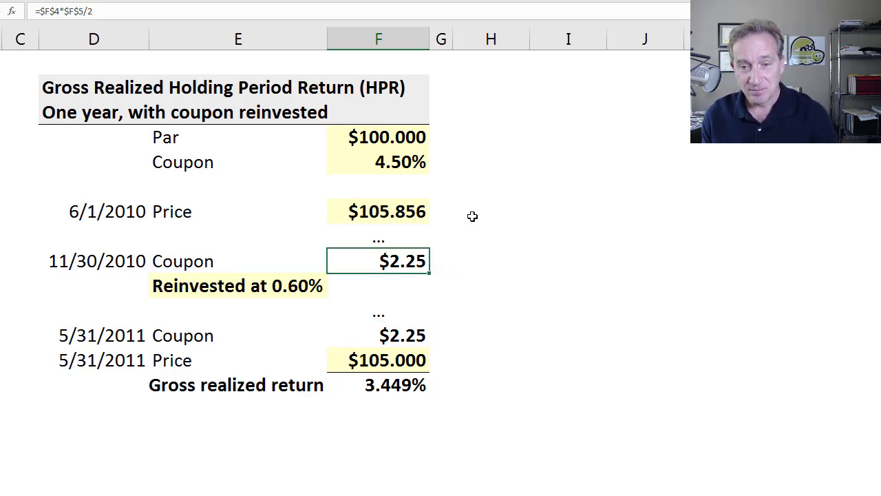
# Handwrite "HPR = PT + C1 + C2 - P0" in red ink beside the one-year table.
pyautogui.moveTo(470, 229)
pyautogui.mouseDown()
pyautogui.moveTo(570, 220)
pyautogui.moveTo(589, 242)
pyautogui.mouseUp()
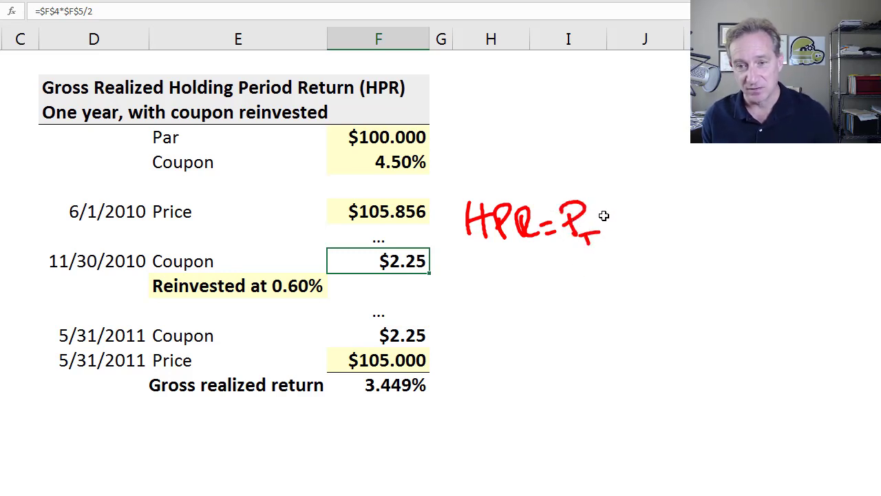
pyautogui.moveTo(605, 225); pyautogui.dragTo(624, 219)
pyautogui.moveTo(613, 215); pyautogui.dragTo(614, 231)
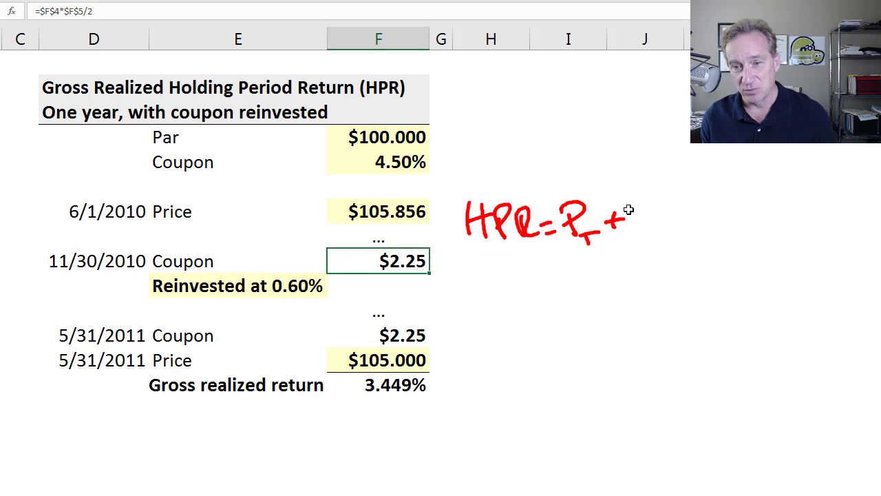
pyautogui.moveTo(652, 210)
pyautogui.mouseDown()
pyautogui.moveTo(664, 243)
pyautogui.moveTo(693, 223)
pyautogui.mouseUp()
pyautogui.click(711, 218)
pyautogui.moveTo(686, 215)
pyautogui.mouseDown()
pyautogui.moveTo(686, 232)
pyautogui.moveTo(726, 247)
pyautogui.moveTo(751, 221)
pyautogui.mouseUp()
pyautogui.moveTo(758, 208)
pyautogui.mouseDown()
pyautogui.moveTo(758, 240)
pyautogui.moveTo(760, 222)
pyautogui.mouseUp()
pyautogui.moveTo(773, 232); pyautogui.dragTo(771, 234)
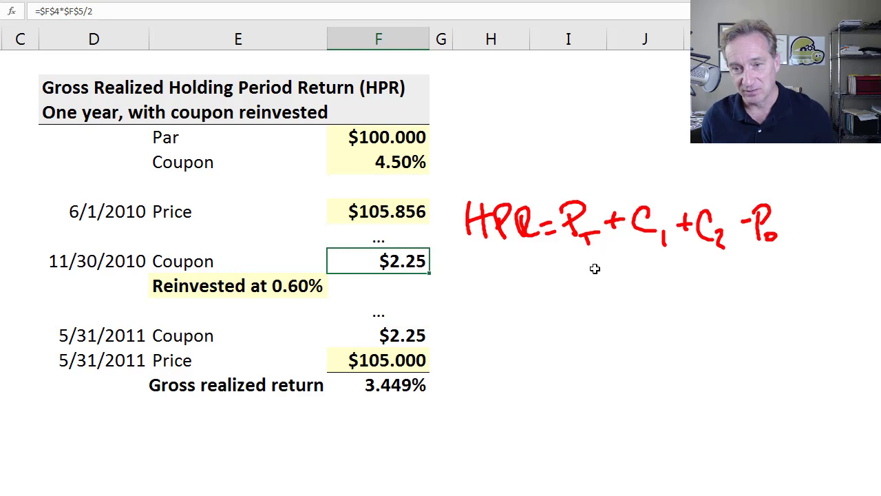
# Draw a fraction bar with P0 beneath it and a curved arrow from C1 towards C2, and erase all the ink.
pyautogui.moveTo(528, 269); pyautogui.dragTo(783, 264)
pyautogui.moveTo(659, 283)
pyautogui.mouseDown()
pyautogui.moveTo(659, 312)
pyautogui.moveTo(662, 296)
pyautogui.moveTo(683, 307)
pyautogui.mouseUp()
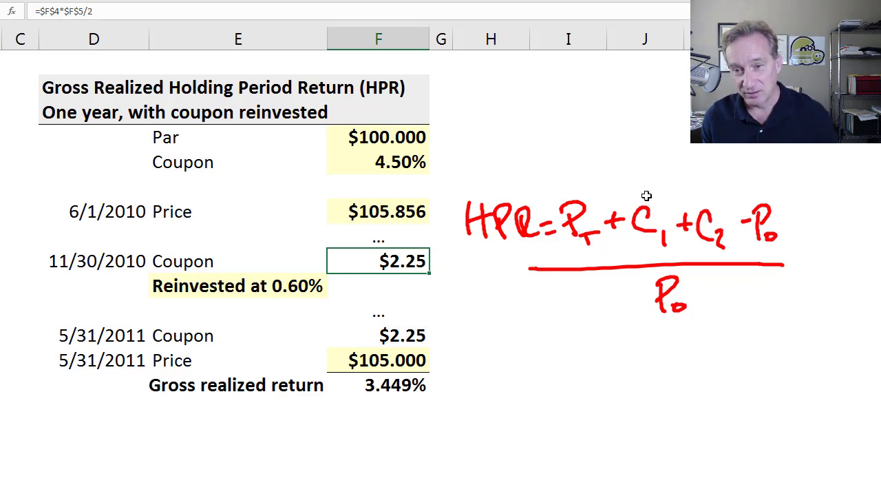
pyautogui.moveTo(647, 197)
pyautogui.mouseDown()
pyautogui.moveTo(673, 177)
pyautogui.moveTo(672, 186)
pyautogui.mouseUp()
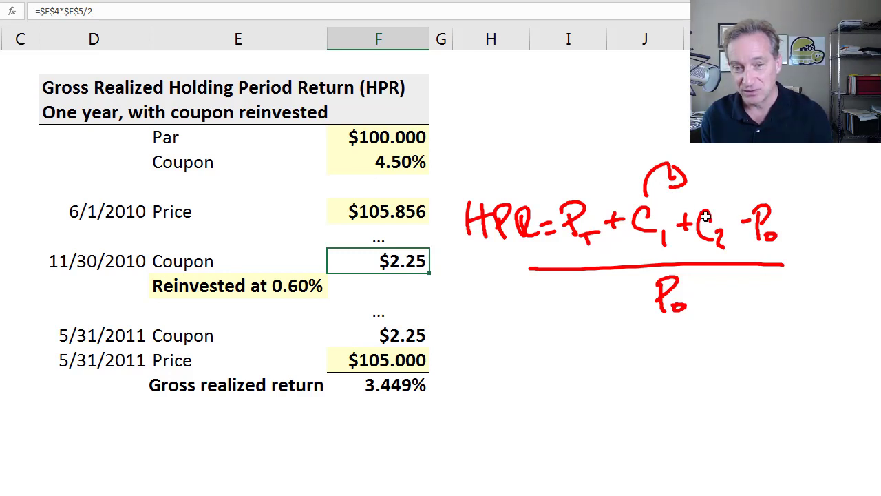
pyautogui.press('Escape')
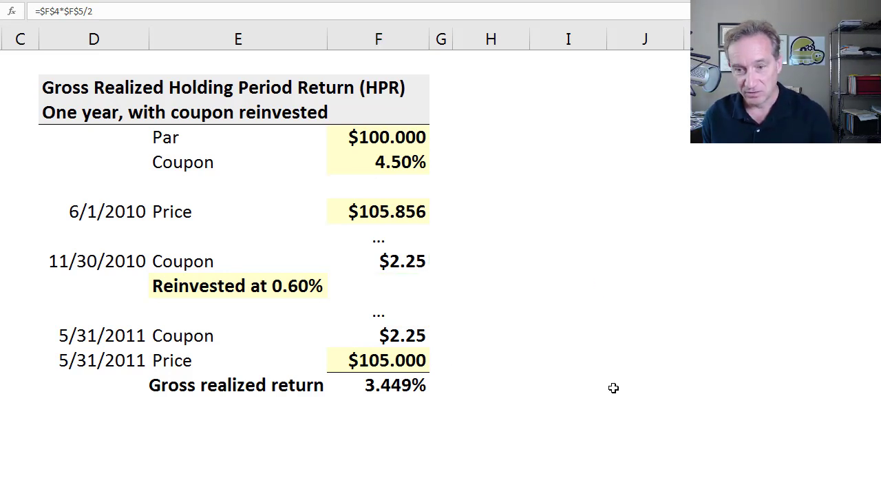
# Begin the one-year Gross realized return formula in F14 with the final price plus the reinvested first coupon: =(F13+F9*(1+E10/2.
pyautogui.click(413, 383)
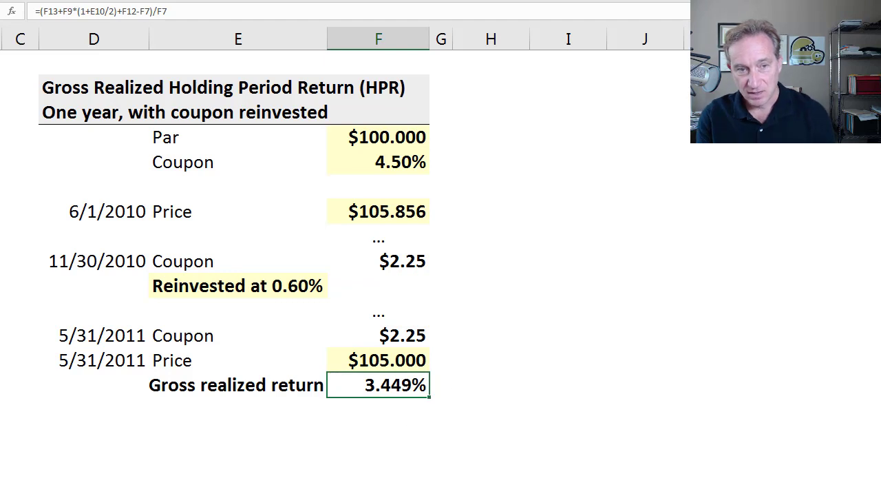
pyautogui.write('=(')
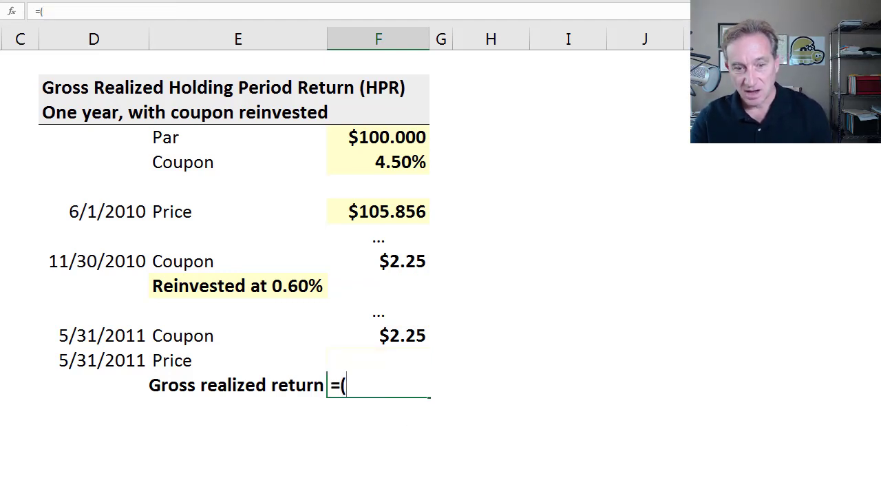
pyautogui.press('Up')
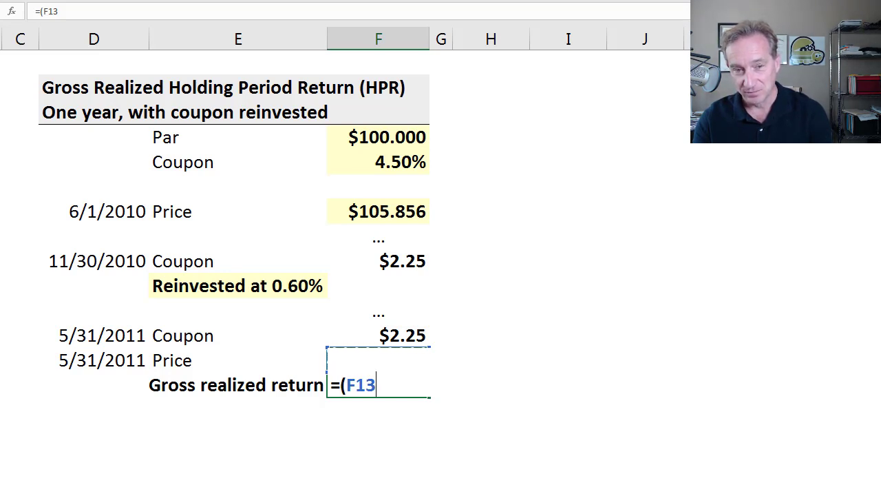
pyautogui.write('+')
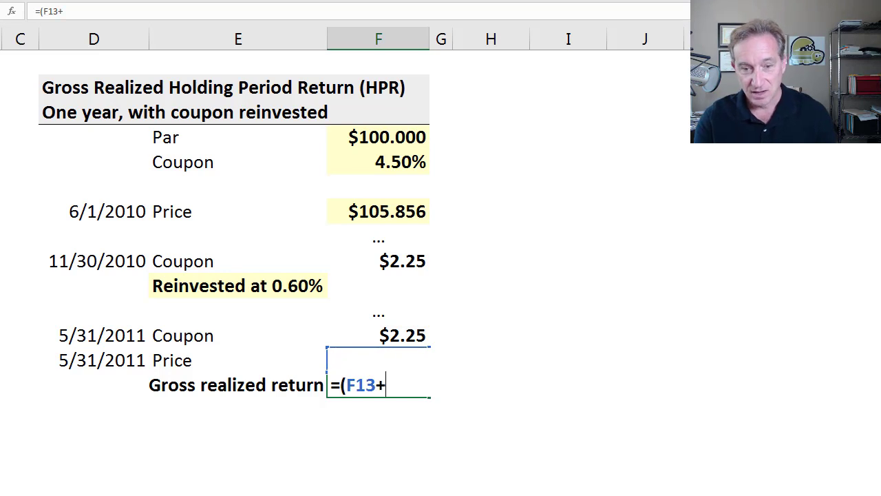
pyautogui.press('Up')
pyautogui.press('Up')
pyautogui.press('Up')
pyautogui.press('Up')
pyautogui.press('Up')
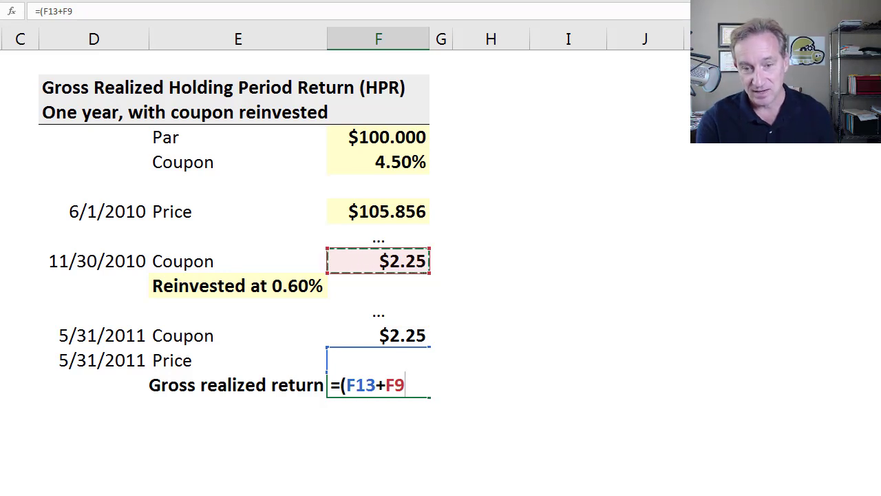
pyautogui.write('*(')
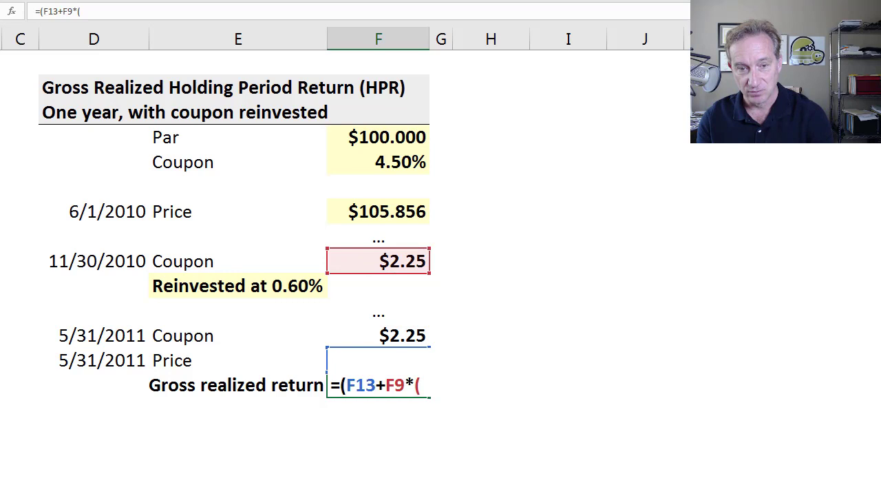
pyautogui.write('1')
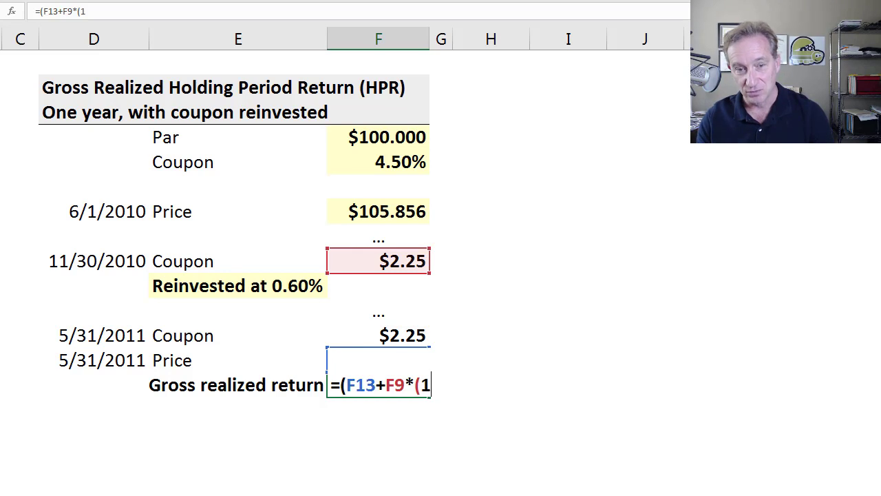
pyautogui.write('+')
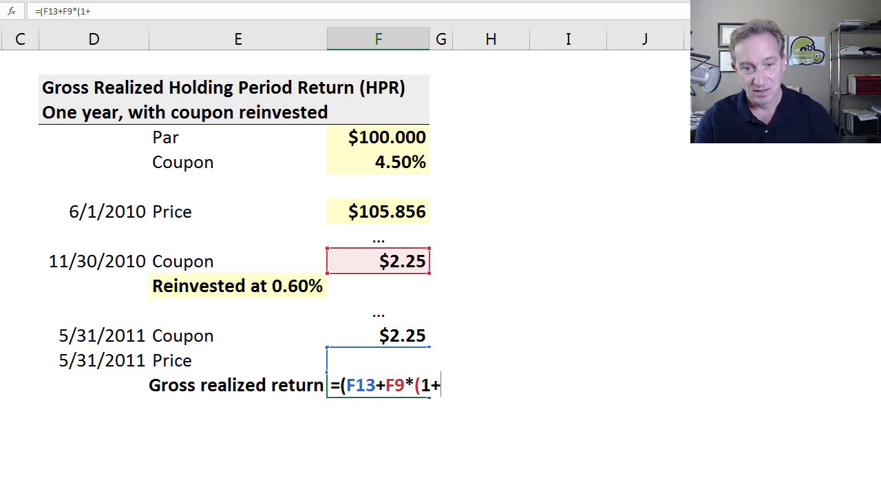
pyautogui.press('Up')
pyautogui.press('Up')
pyautogui.press('Up')
pyautogui.press('Up')
pyautogui.press('Left')
pyautogui.press('Left')
pyautogui.press('Right')
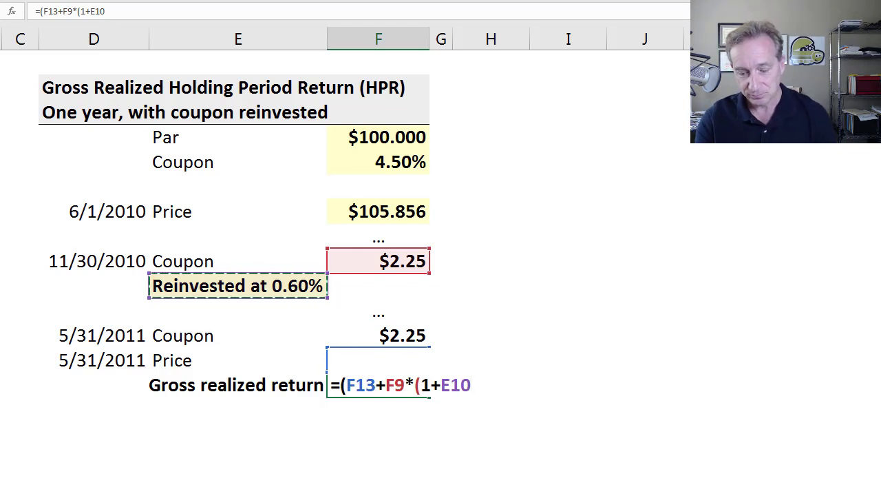
pyautogui.write('/2')
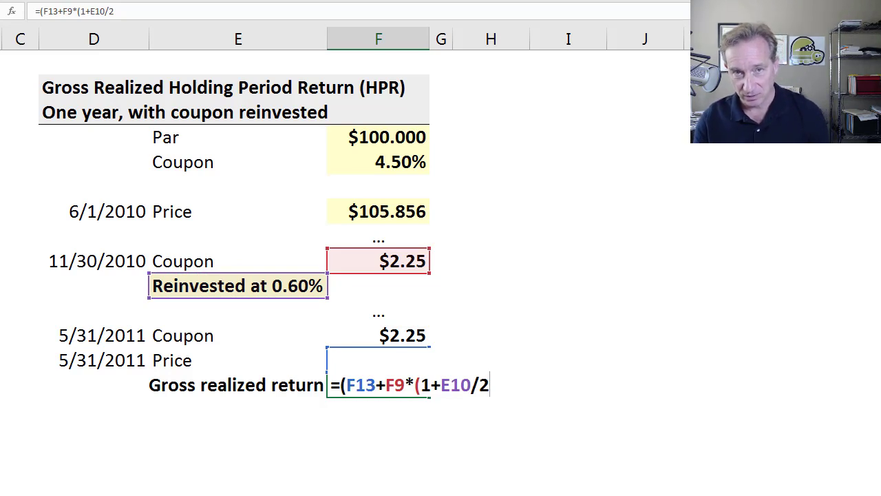
# Complete the F14 formula as =(F13+F9*(1+E10/2)*F12-F7)/F7 and enter it.
pyautogui.write(')*F12')
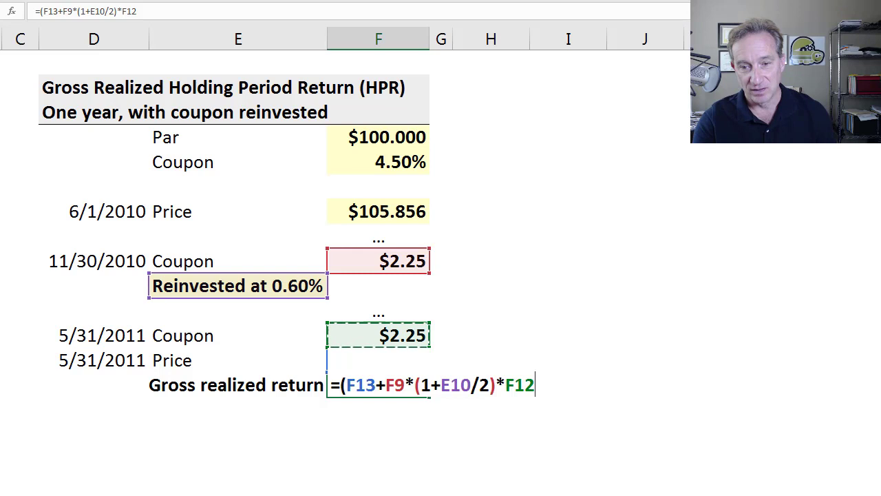
pyautogui.write('-')
pyautogui.press('Up')
pyautogui.press('Up')
pyautogui.press('Up')
pyautogui.press('Up')
pyautogui.press('Up')
pyautogui.press('Up')
pyautogui.press('Up')
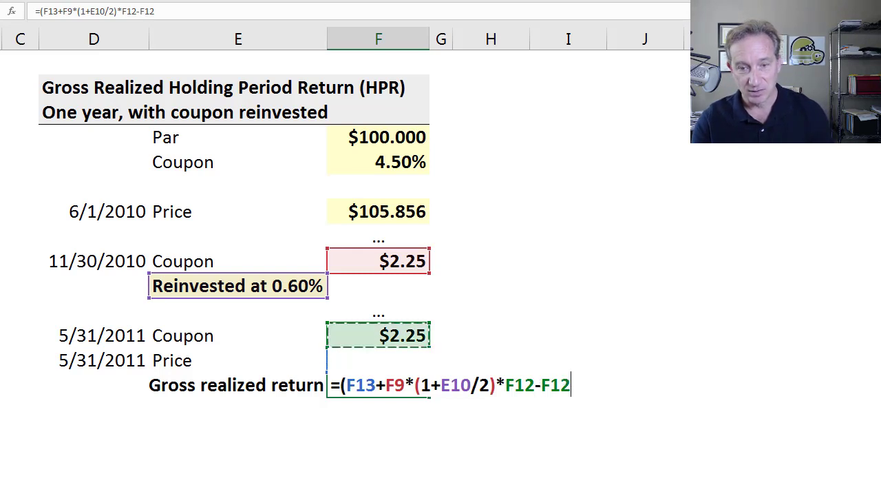
pyautogui.write(')')
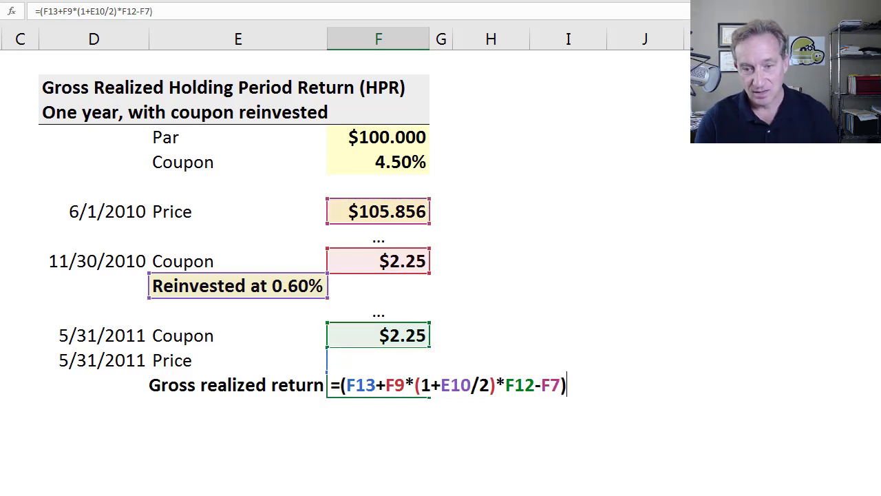
pyautogui.write('/')
pyautogui.press('Up')
pyautogui.press('Up')
pyautogui.press('Up')
pyautogui.press('Up')
pyautogui.press('Up')
pyautogui.press('Up')
pyautogui.press('Up')
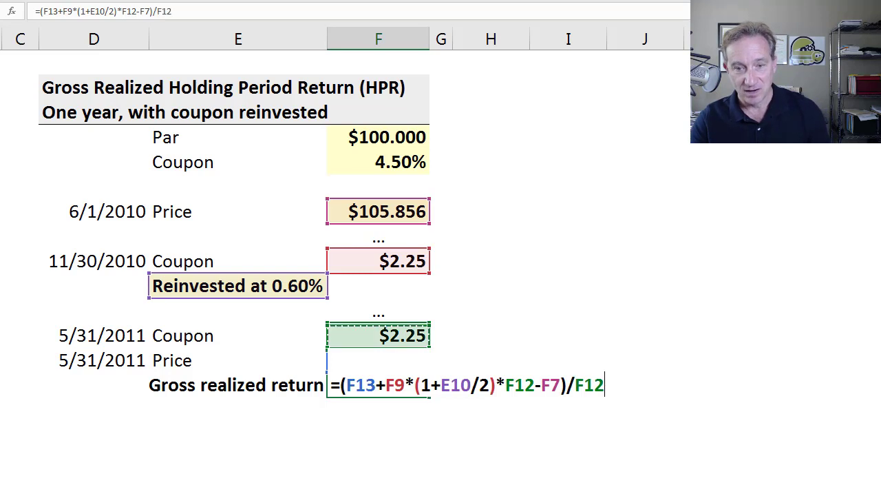
pyautogui.press('Return')
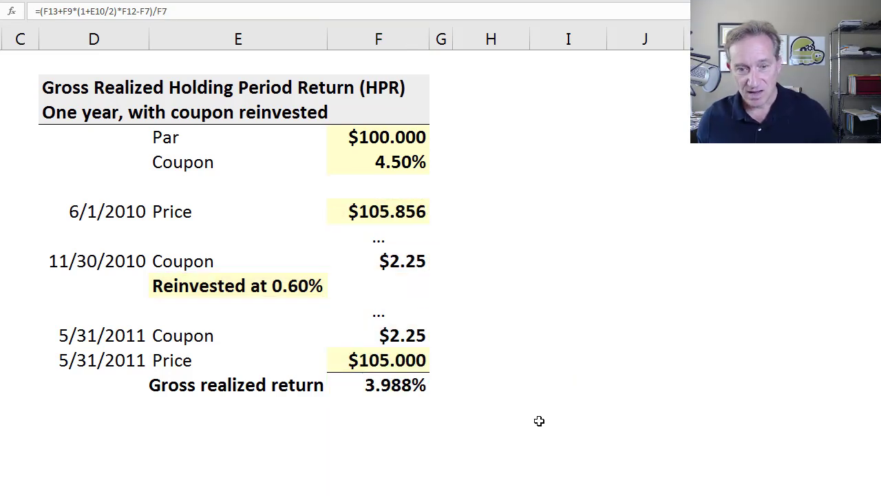
# Correct the F14 formula by replacing the multiplication before F12 with addition, giving =(F13+F9*(1+E10/2)+F12-F7)/F7.
pyautogui.press('F2')
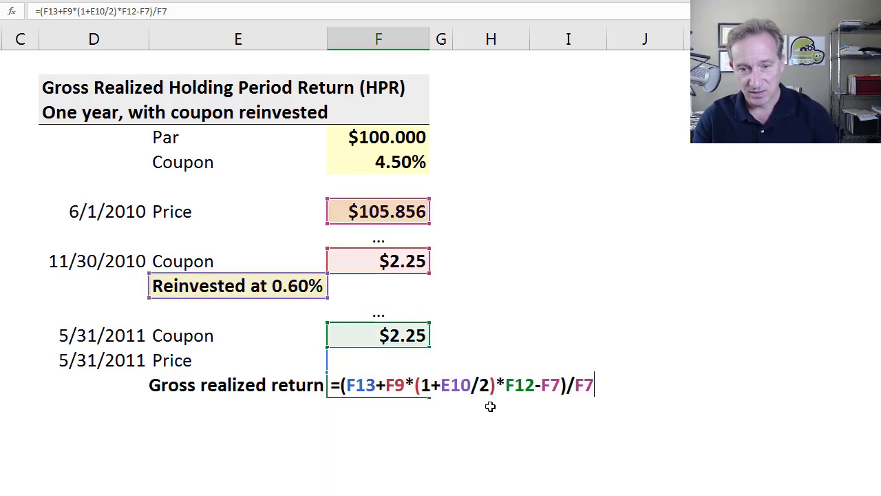
pyautogui.press('Left')
pyautogui.press('Left')
pyautogui.press('Left')
pyautogui.press('Left')
pyautogui.press('Left')
pyautogui.press('Left')
pyautogui.press('Left')
pyautogui.press('Right')
pyautogui.press('Right')
pyautogui.press('Right')
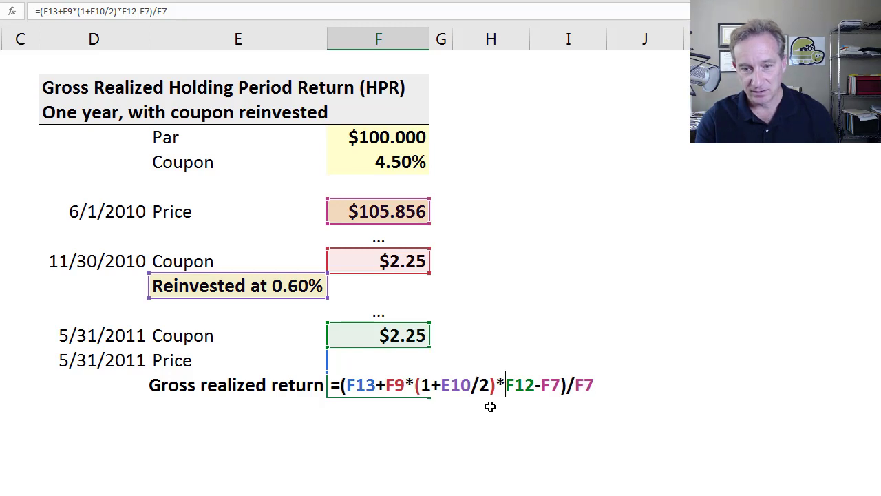
pyautogui.press('Left')
pyautogui.press('Delete')
pyautogui.write('+')
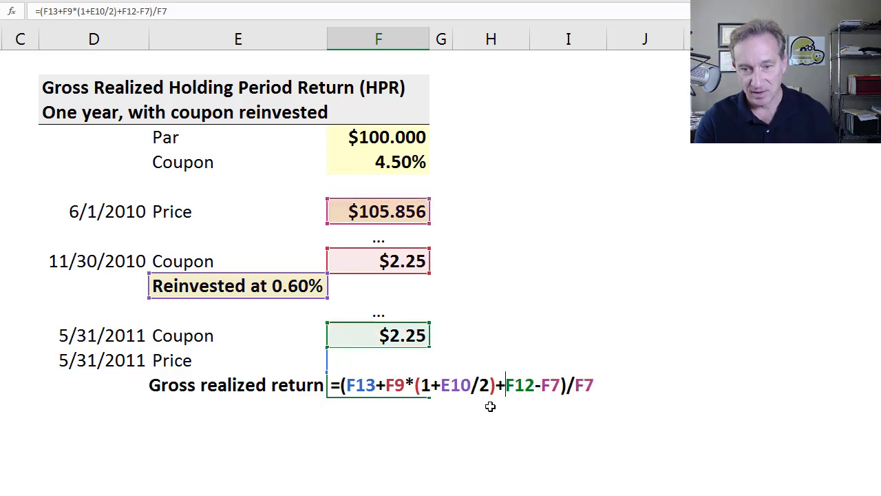
pyautogui.hotkey('ctrl', 'Return')
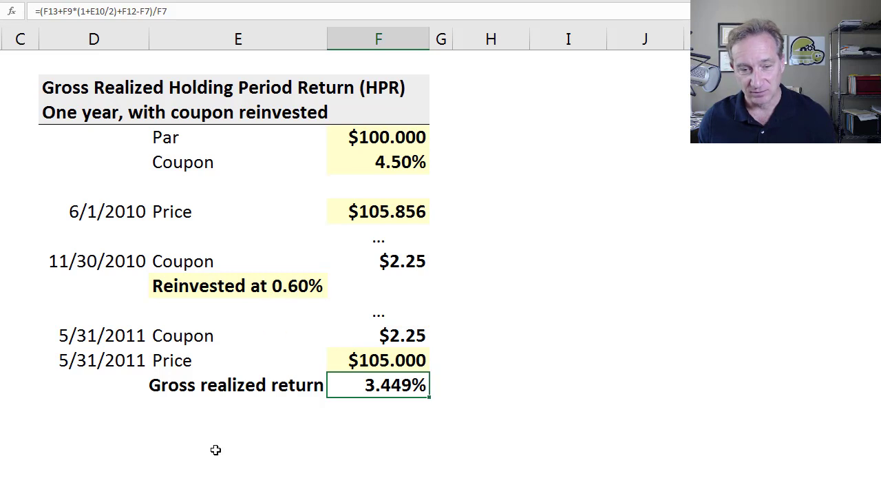
pyautogui.click(505, 364)
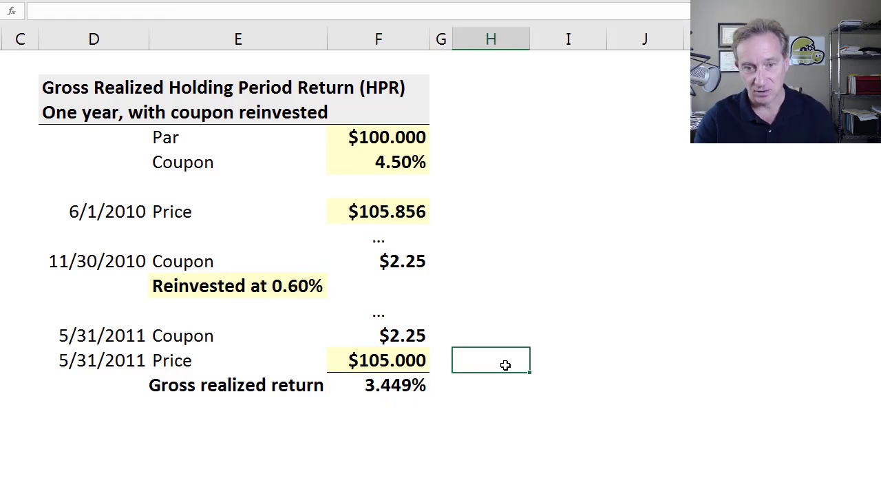
# Switch to the worksheet for the six-month net return financed with borrowing and examine the 6/1/2010 price, borrow and borrow rate cells.
pyautogui.hotkey('ctrl', 'pagedown')
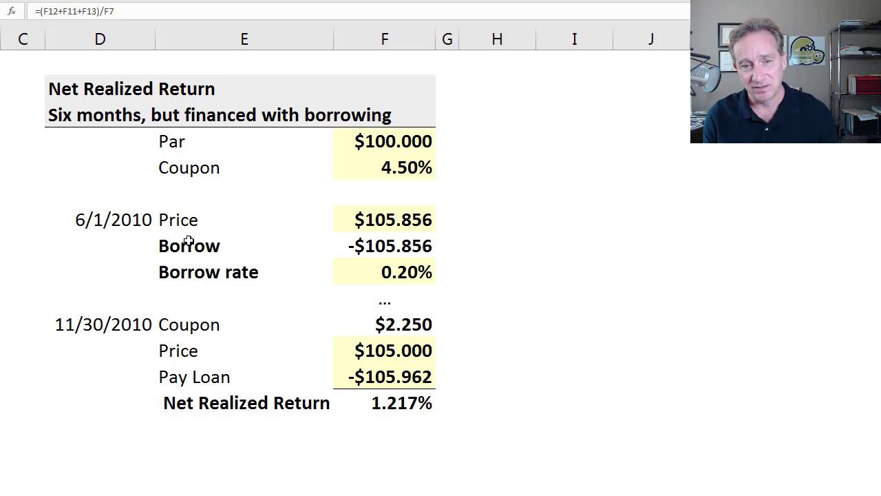
pyautogui.click(406, 226)
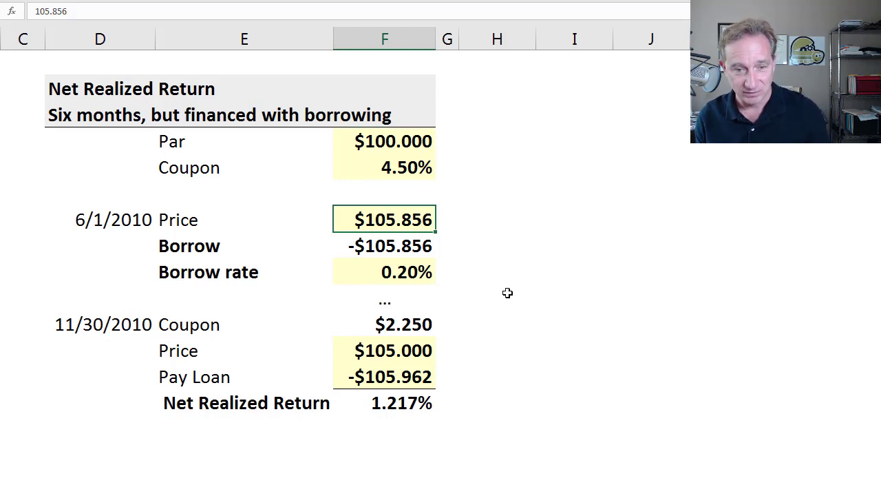
pyautogui.click(423, 255)
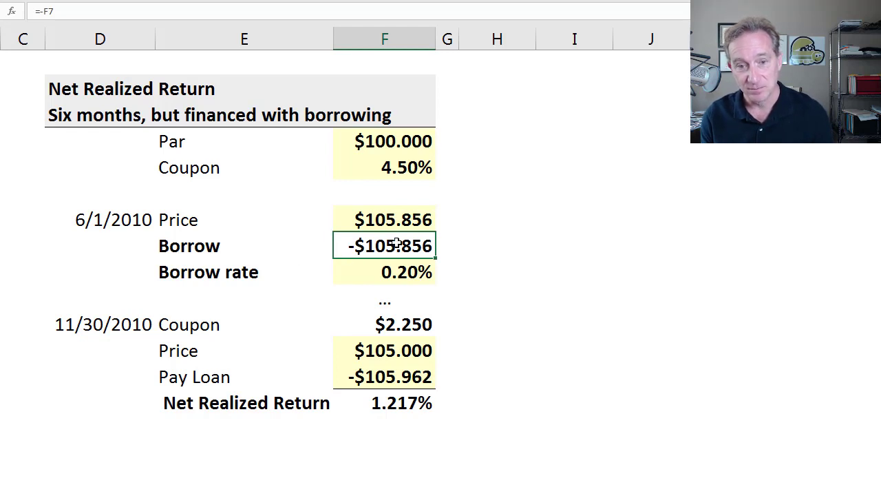
pyautogui.click(400, 215)
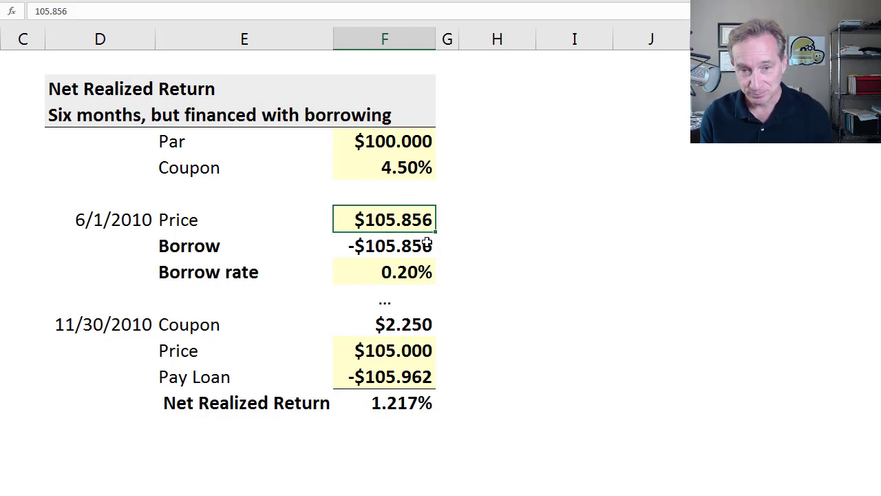
pyautogui.click(390, 243)
pyautogui.click(406, 272)
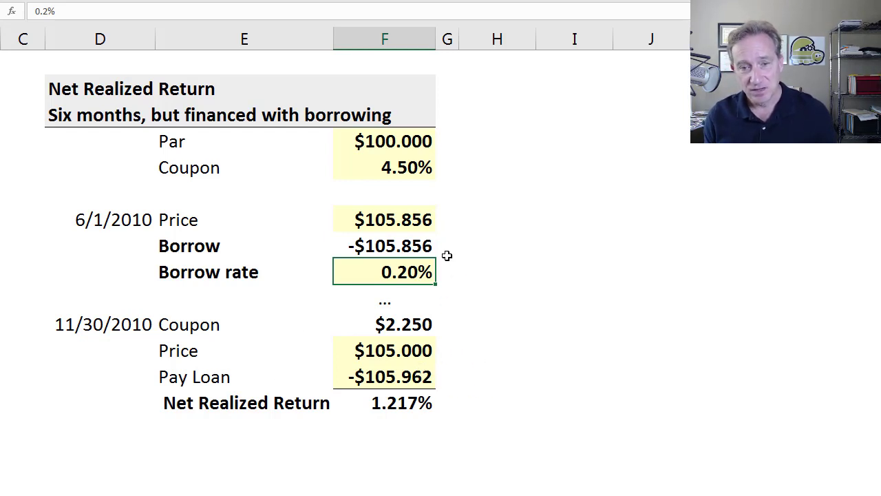
# Handwrite "HPR = PT + C - PL" in red ink beside the Net Realized Return table.
pyautogui.moveTo(482, 282); pyautogui.dragTo(481, 311)
pyautogui.moveTo(500, 280)
pyautogui.mouseDown()
pyautogui.moveTo(498, 307)
pyautogui.moveTo(528, 283)
pyautogui.moveTo(554, 311)
pyautogui.mouseUp()
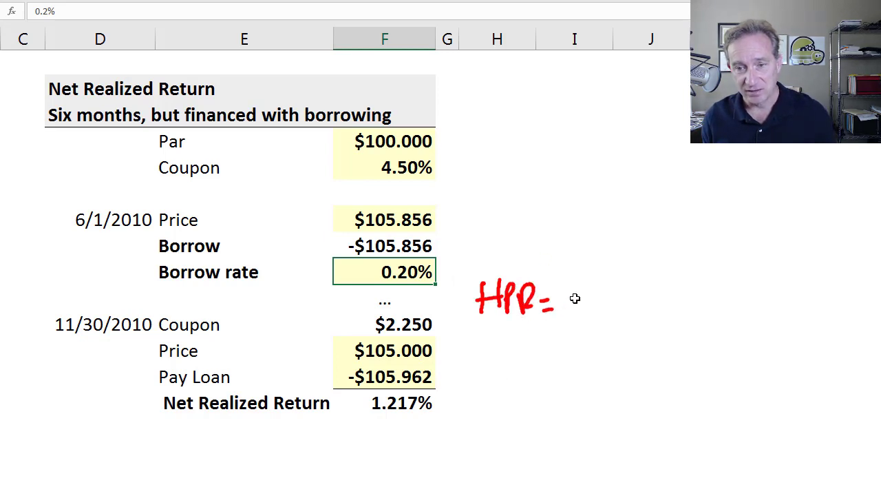
pyautogui.moveTo(573, 283)
pyautogui.mouseDown()
pyautogui.moveTo(574, 317)
pyautogui.moveTo(577, 303)
pyautogui.moveTo(596, 324)
pyautogui.mouseUp()
pyautogui.moveTo(585, 309); pyautogui.dragTo(607, 308)
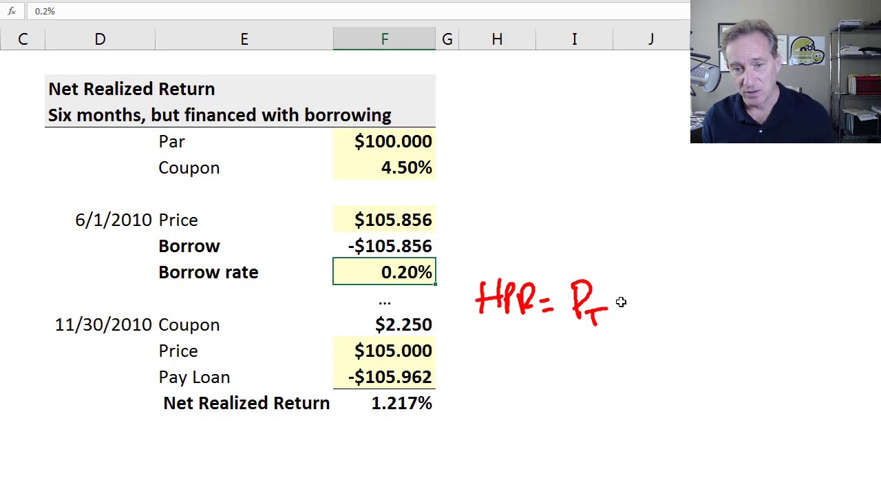
pyautogui.moveTo(616, 301); pyautogui.dragTo(632, 301)
pyautogui.moveTo(624, 294)
pyautogui.mouseDown()
pyautogui.moveTo(625, 308)
pyautogui.moveTo(670, 314)
pyautogui.moveTo(685, 303)
pyautogui.mouseUp()
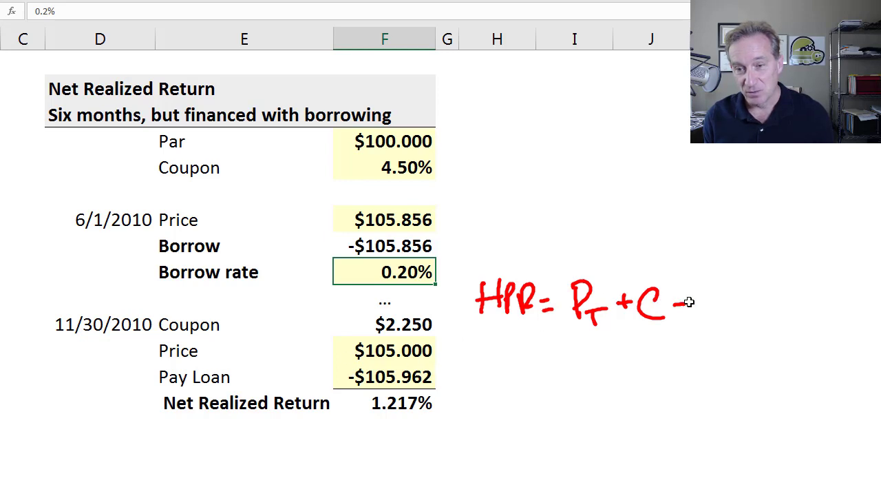
pyautogui.moveTo(698, 284); pyautogui.dragTo(701, 303)
pyautogui.moveTo(698, 284); pyautogui.dragTo(703, 316)
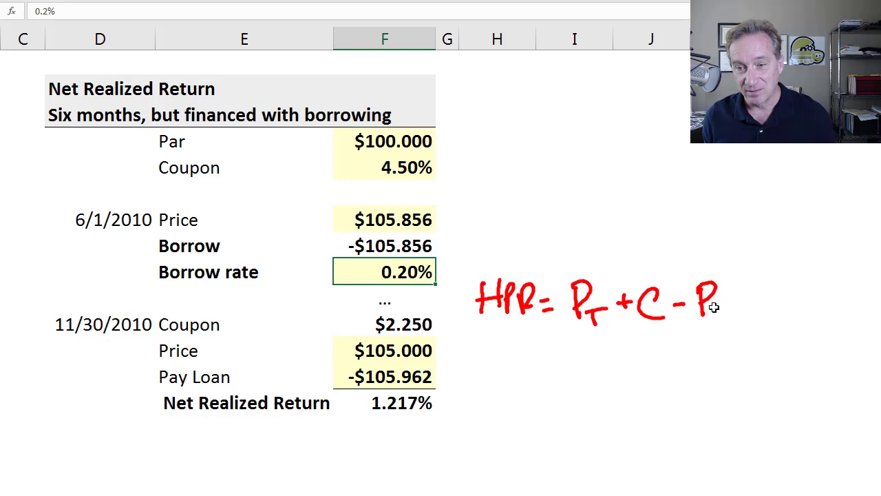
pyautogui.moveTo(711, 304); pyautogui.dragTo(727, 320)
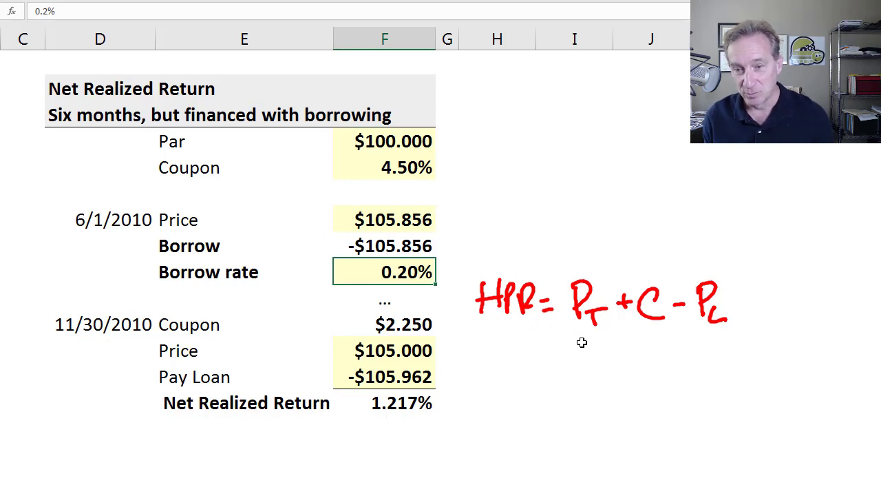
# Draw a fraction bar under the handwritten numerator, circle the 6/1/2010 price in red, and erase all the ink.
pyautogui.moveTo(580, 342); pyautogui.dragTo(735, 351)
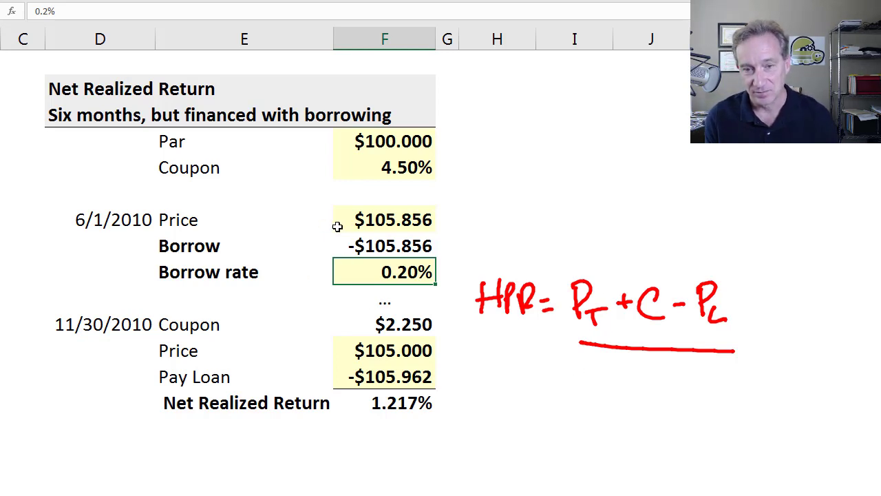
pyautogui.moveTo(337, 225)
pyautogui.mouseDown()
pyautogui.moveTo(335, 206)
pyautogui.moveTo(316, 227)
pyautogui.mouseUp()
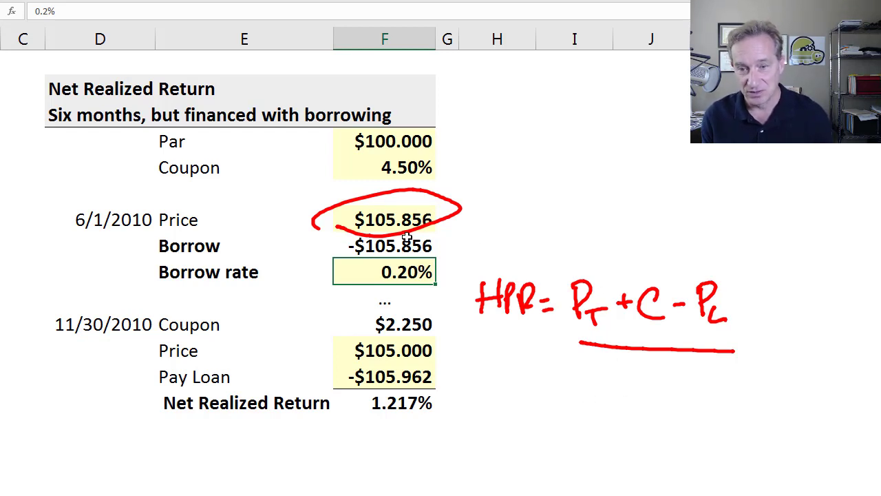
pyautogui.press('Escape')
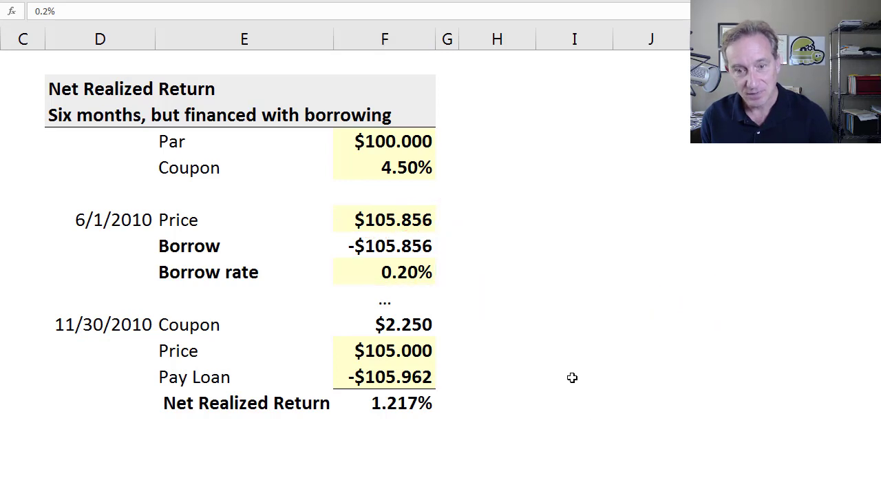
# Start the Net Realized Return formula in F14 with the numerator (F12+F11+F13), summing the final price, coupon and loan payment.
pyautogui.click(415, 404)
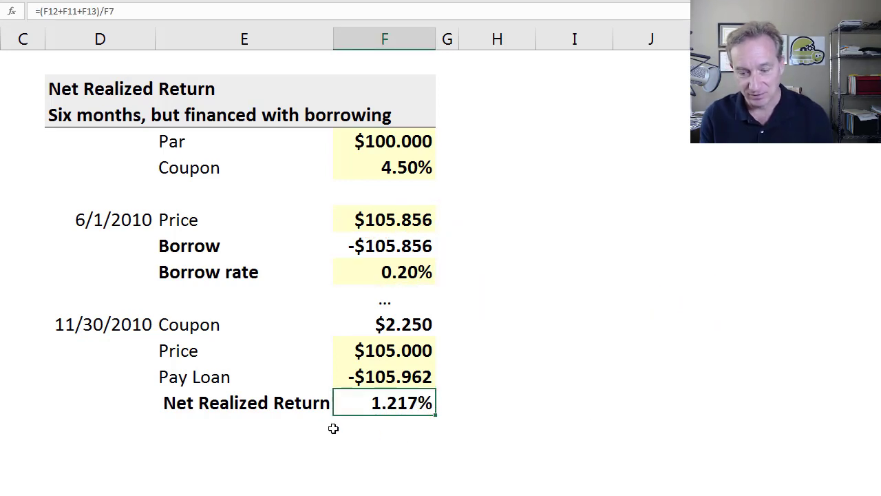
pyautogui.write('=(')
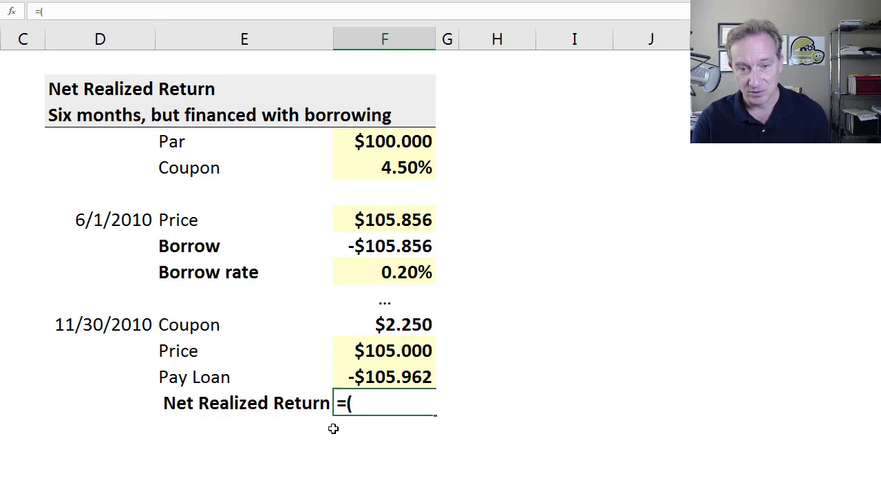
pyautogui.press('Up')
pyautogui.press('Up')
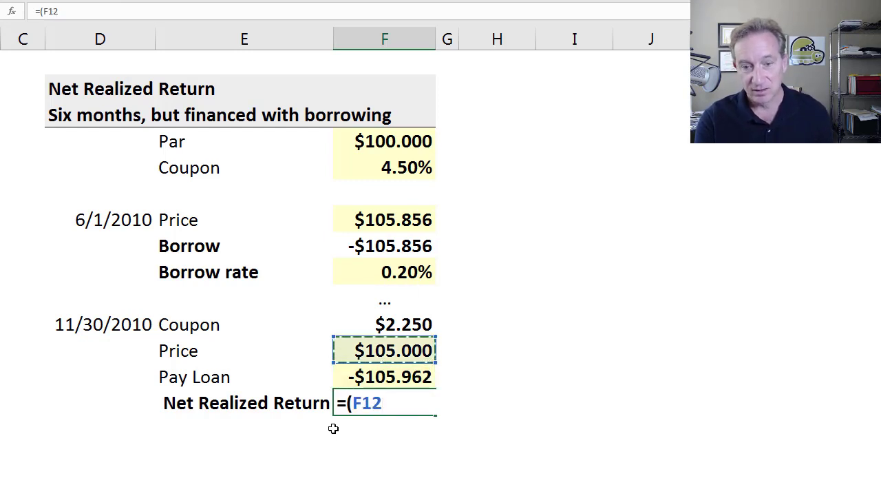
pyautogui.write('+')
pyautogui.press('Up')
pyautogui.press('Up')
pyautogui.press('Up')
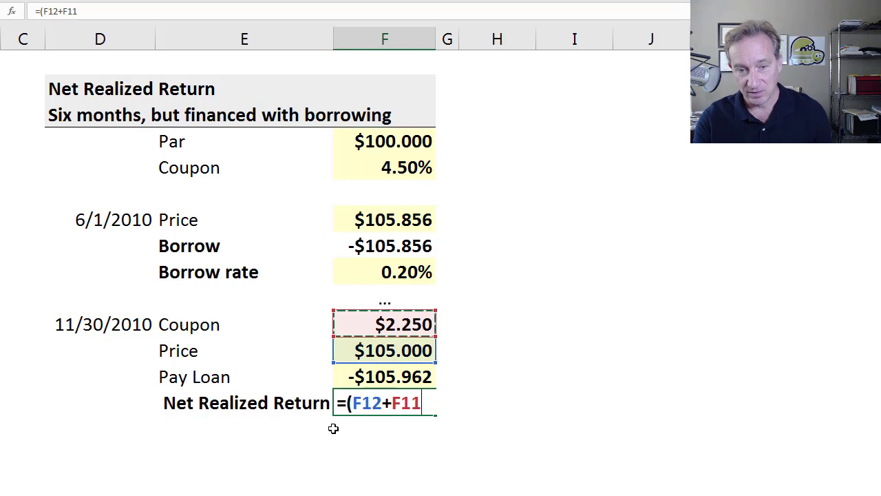
pyautogui.write('+')
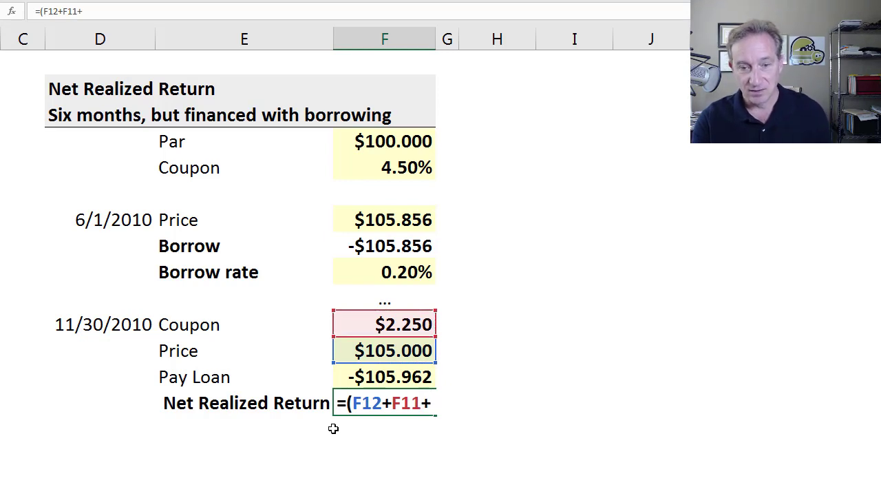
pyautogui.press('Up')
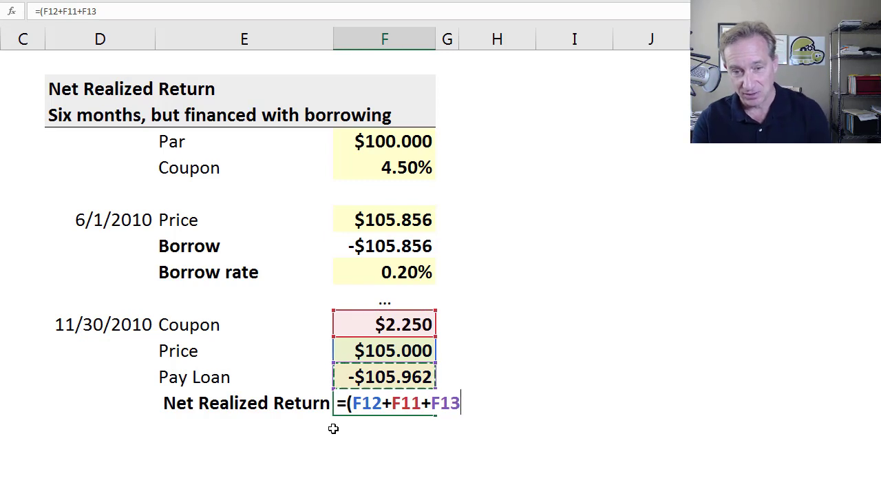
pyautogui.write(')')
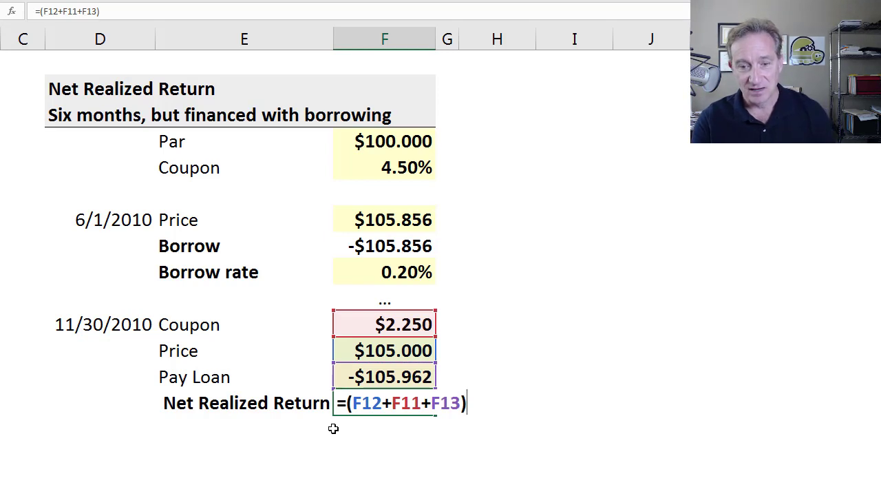
# Complete the F14 formula by dividing by the 6/1/2010 price in F7, giving =(F12+F11+F13)/F7, and reselect the cell.
pyautogui.write('/')
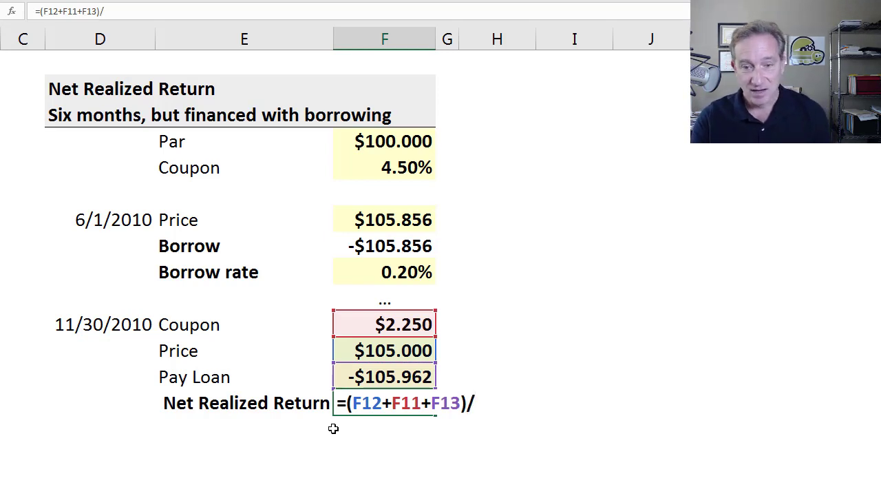
pyautogui.press('Up')
pyautogui.press('Up')
pyautogui.press('Up')
pyautogui.press('Up')
pyautogui.press('Up')
pyautogui.press('Down')
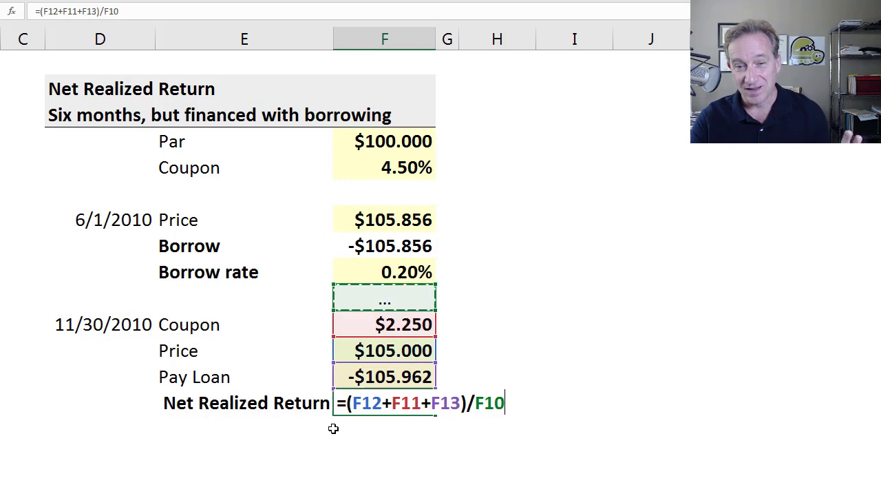
pyautogui.press('Up')
pyautogui.press('Up')
pyautogui.press('Up')
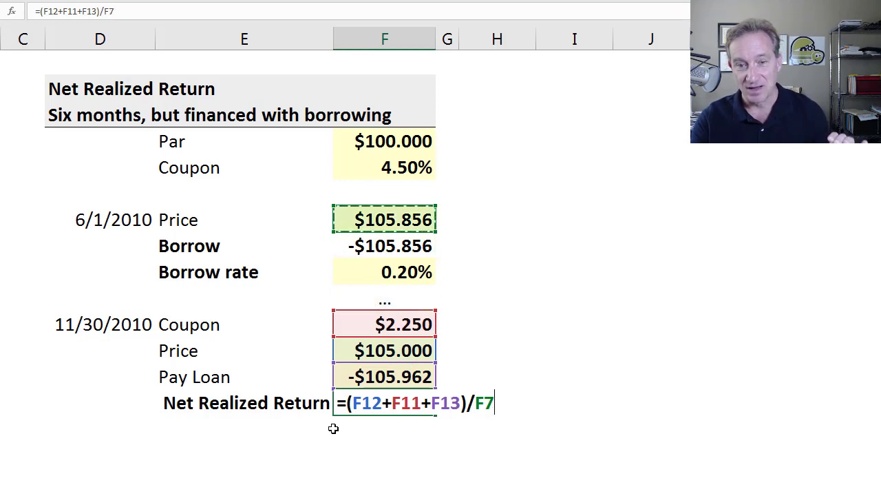
pyautogui.press('Return')
pyautogui.press('Up')
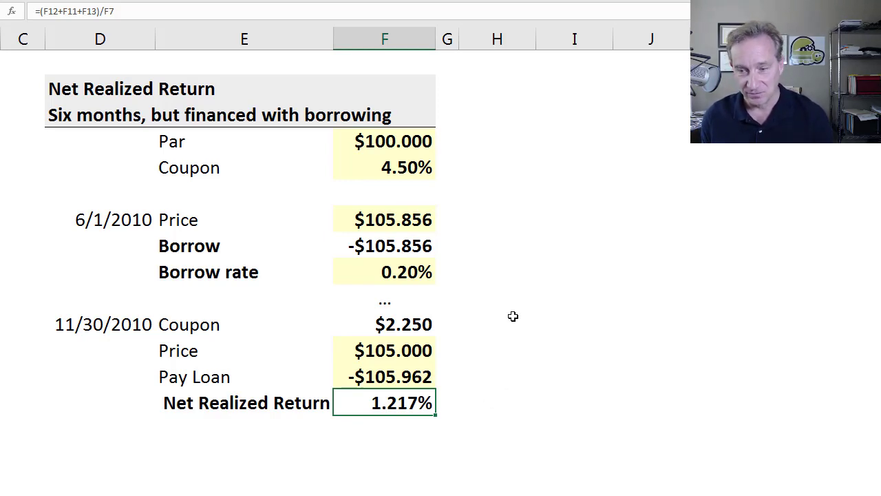
# Handwrite "1.317 - .20/2" in red ink beside the 11/30/2010 rows, with .20/2 as a stacked fraction.
pyautogui.moveTo(485, 301); pyautogui.dragTo(488, 337)
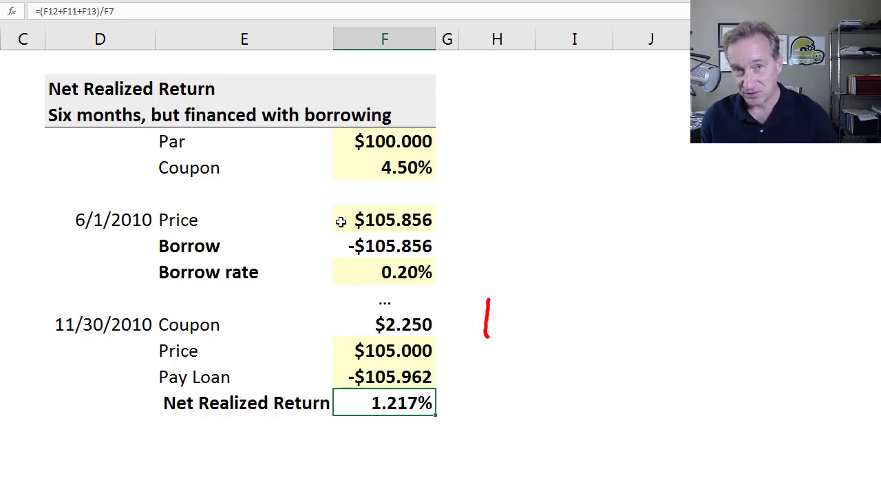
pyautogui.click(505, 336)
pyautogui.moveTo(511, 305)
pyautogui.mouseDown()
pyautogui.moveTo(521, 333)
pyautogui.moveTo(546, 338)
pyautogui.mouseUp()
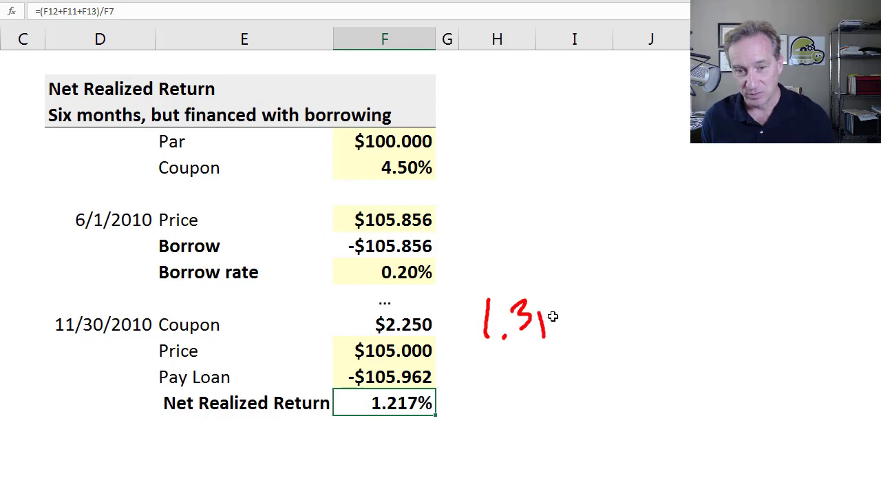
pyautogui.moveTo(556, 302)
pyautogui.mouseDown()
pyautogui.moveTo(567, 337)
pyautogui.moveTo(584, 317)
pyautogui.mouseUp()
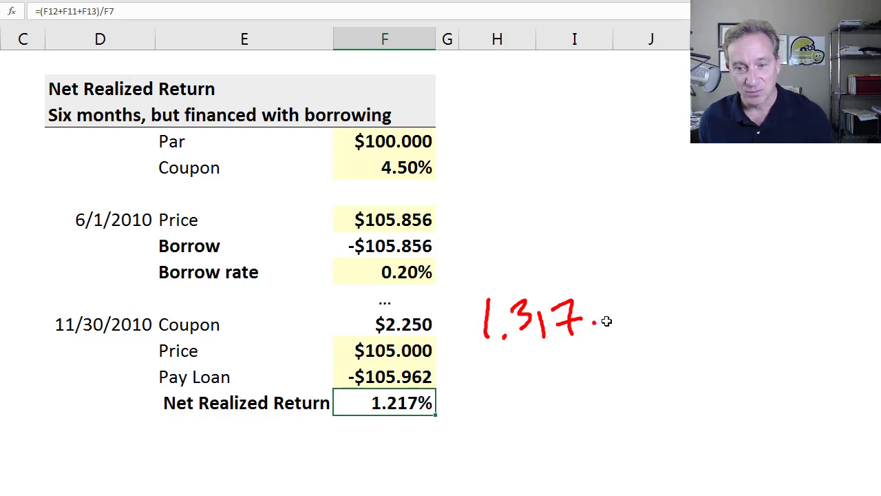
pyautogui.moveTo(591, 321); pyautogui.dragTo(609, 320)
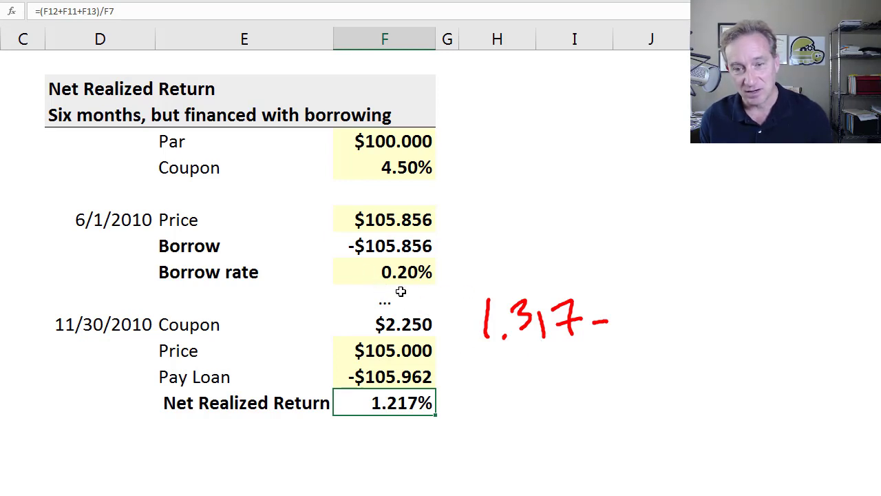
pyautogui.moveTo(641, 307); pyautogui.dragTo(640, 311)
pyautogui.moveTo(648, 295); pyautogui.dragTo(660, 303)
pyautogui.moveTo(669, 296)
pyautogui.mouseDown()
pyautogui.moveTo(688, 310)
pyautogui.moveTo(655, 329)
pyautogui.moveTo(671, 340)
pyautogui.mouseUp()
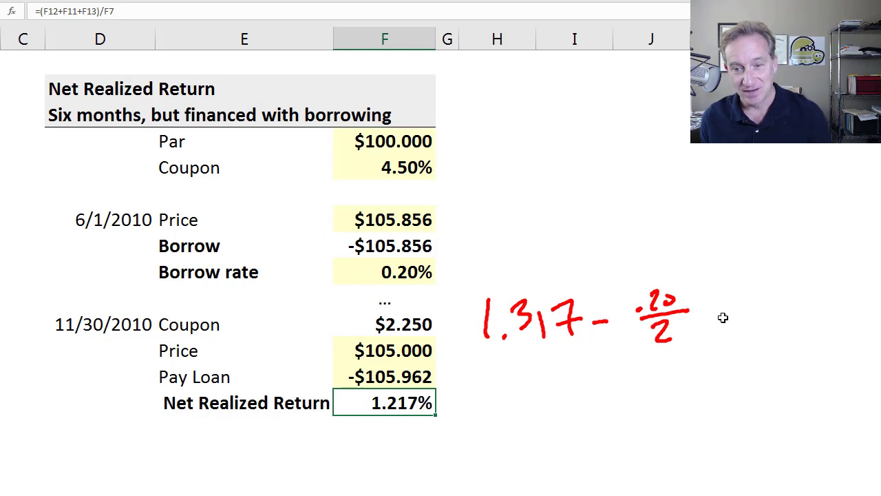
# Finish the handwritten equation with "= 1.217%" and circle the word "Net" in the Net Realized Return label in red.
pyautogui.moveTo(709, 325); pyautogui.dragTo(724, 321)
pyautogui.moveTo(709, 334); pyautogui.dragTo(724, 330)
pyautogui.moveTo(742, 311)
pyautogui.mouseDown()
pyautogui.moveTo(744, 347)
pyautogui.moveTo(753, 337)
pyautogui.moveTo(780, 339)
pyautogui.moveTo(804, 317)
pyautogui.moveTo(798, 341)
pyautogui.mouseUp()
pyautogui.moveTo(813, 315)
pyautogui.mouseDown()
pyautogui.moveTo(815, 342)
pyautogui.moveTo(826, 343)
pyautogui.mouseUp()
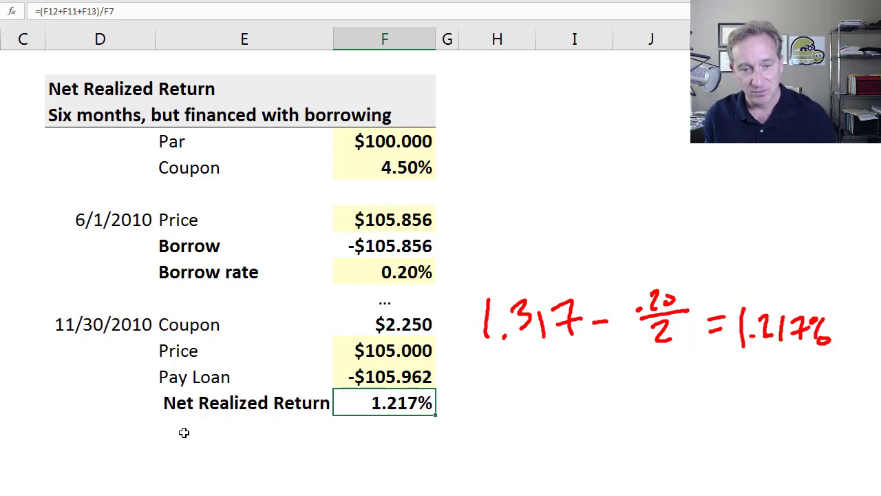
pyautogui.moveTo(186, 397)
pyautogui.mouseDown()
pyautogui.moveTo(167, 421)
pyautogui.moveTo(204, 405)
pyautogui.mouseUp()
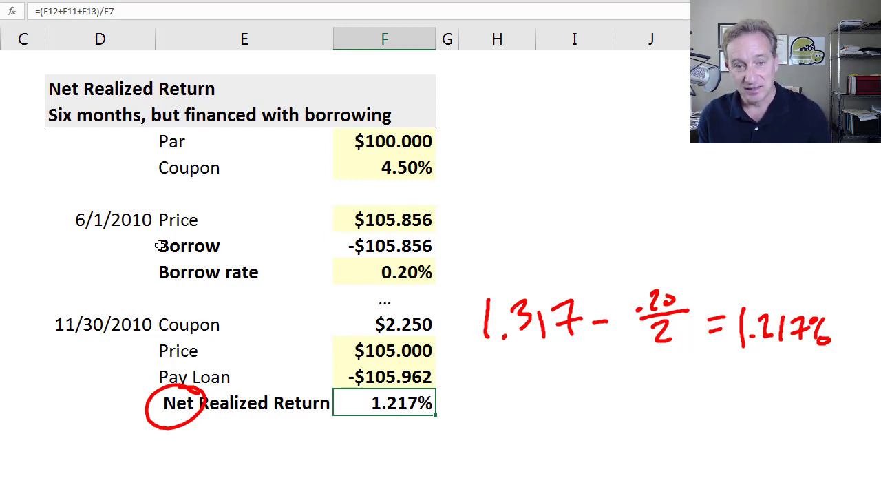
pyautogui.click(278, 249)
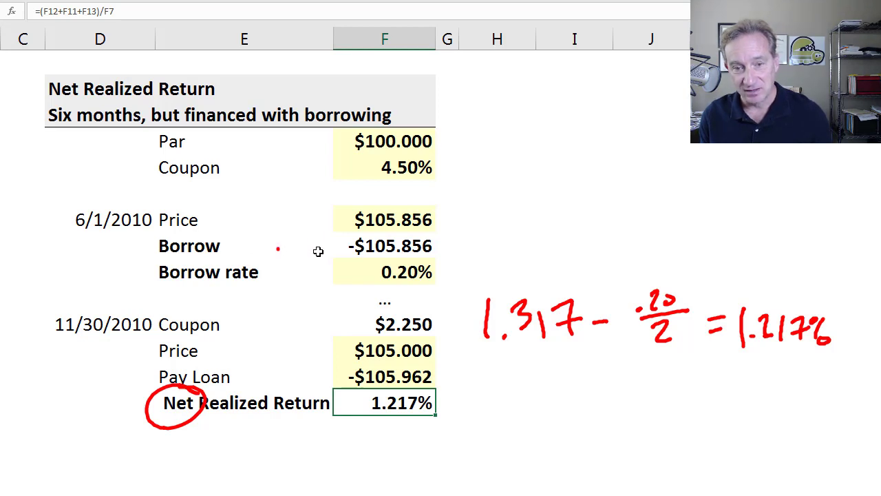